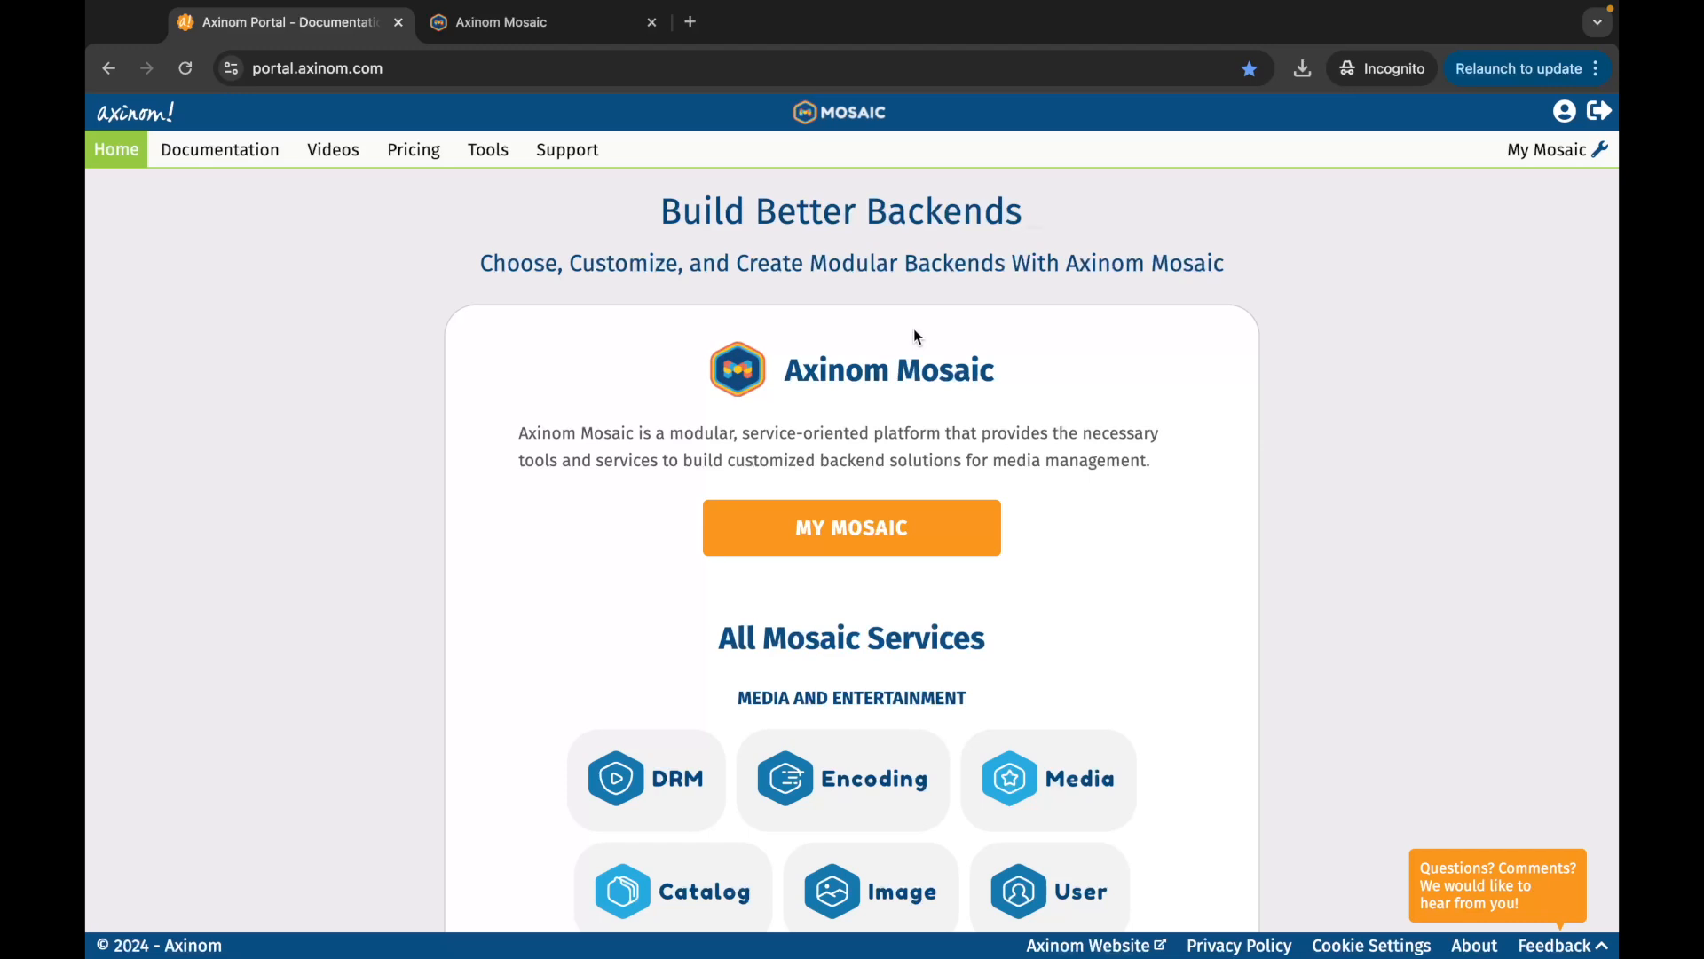
# Step: Acquire DRM credentials in My Mosaic, generate the management keys, and save the configuration PDF
pyautogui.click(884, 544)
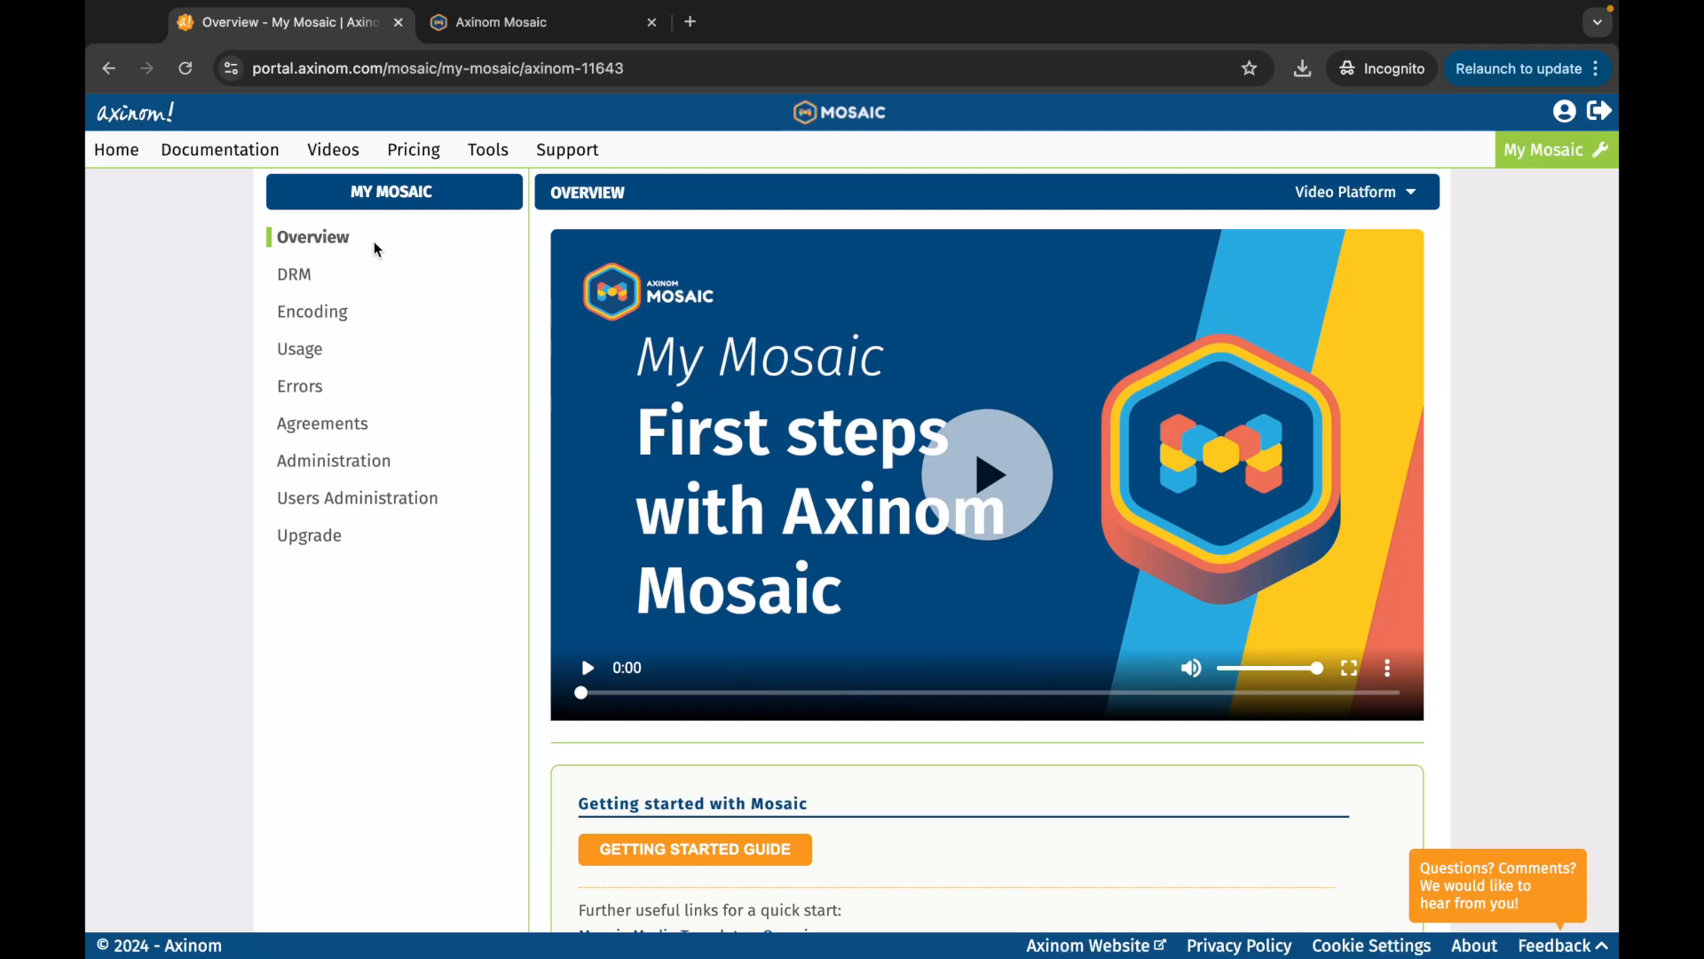
pyautogui.click(304, 273)
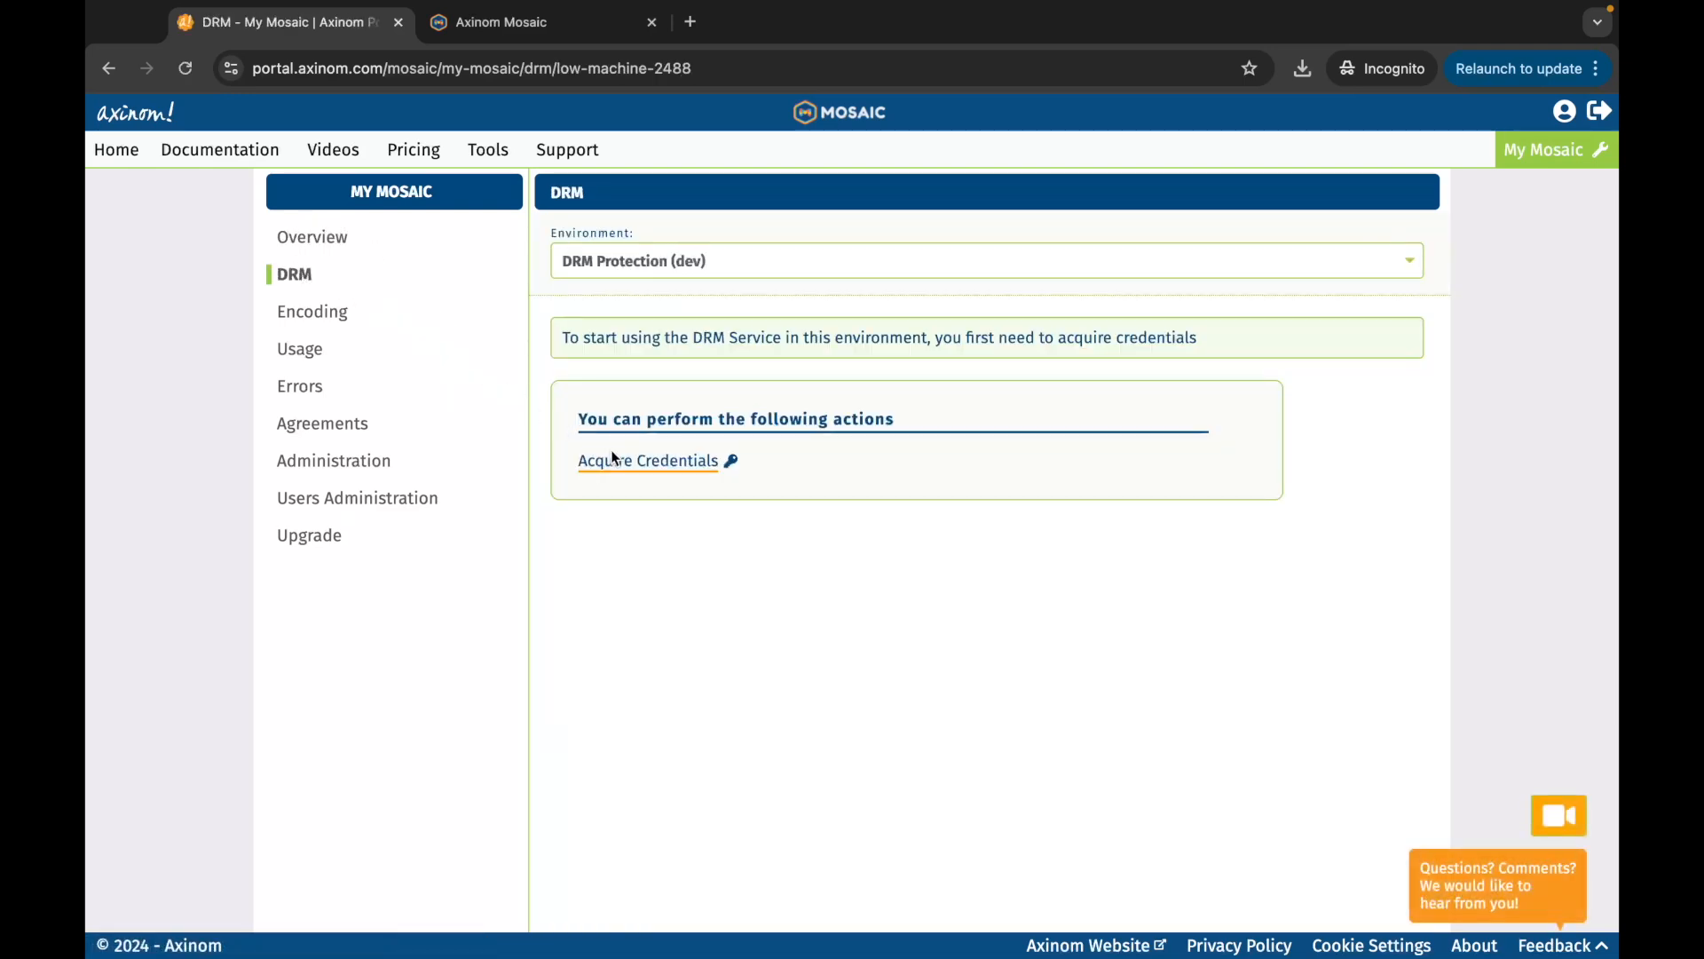
pyautogui.click(640, 463)
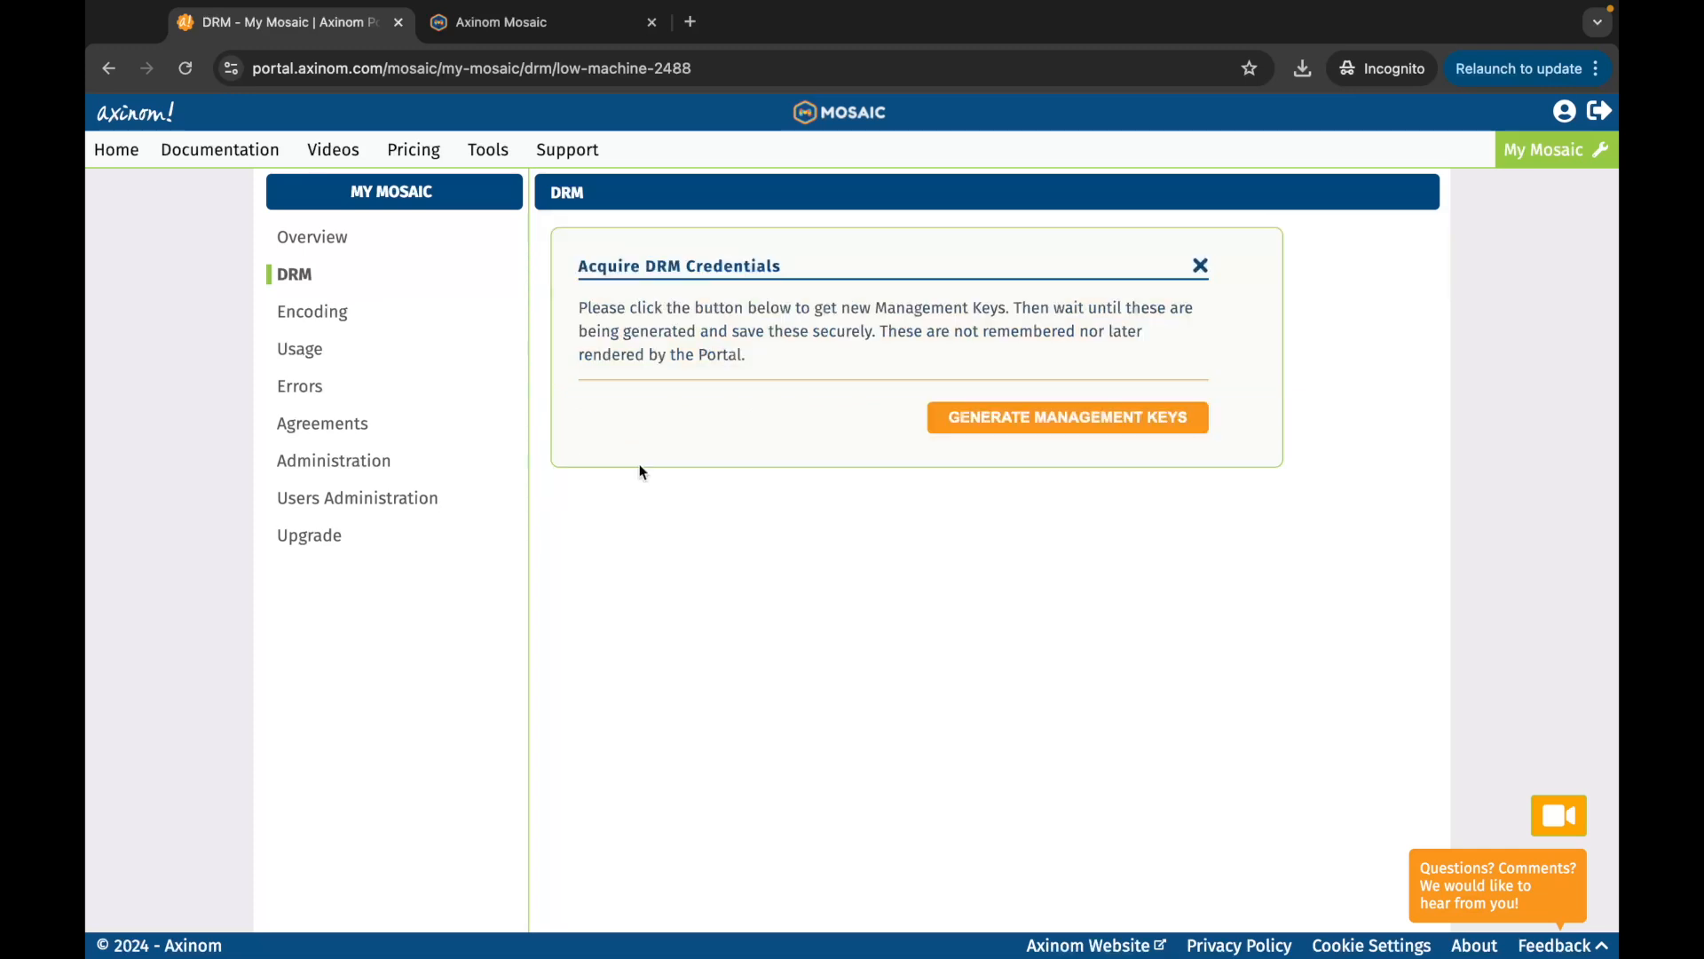
pyautogui.click(1004, 426)
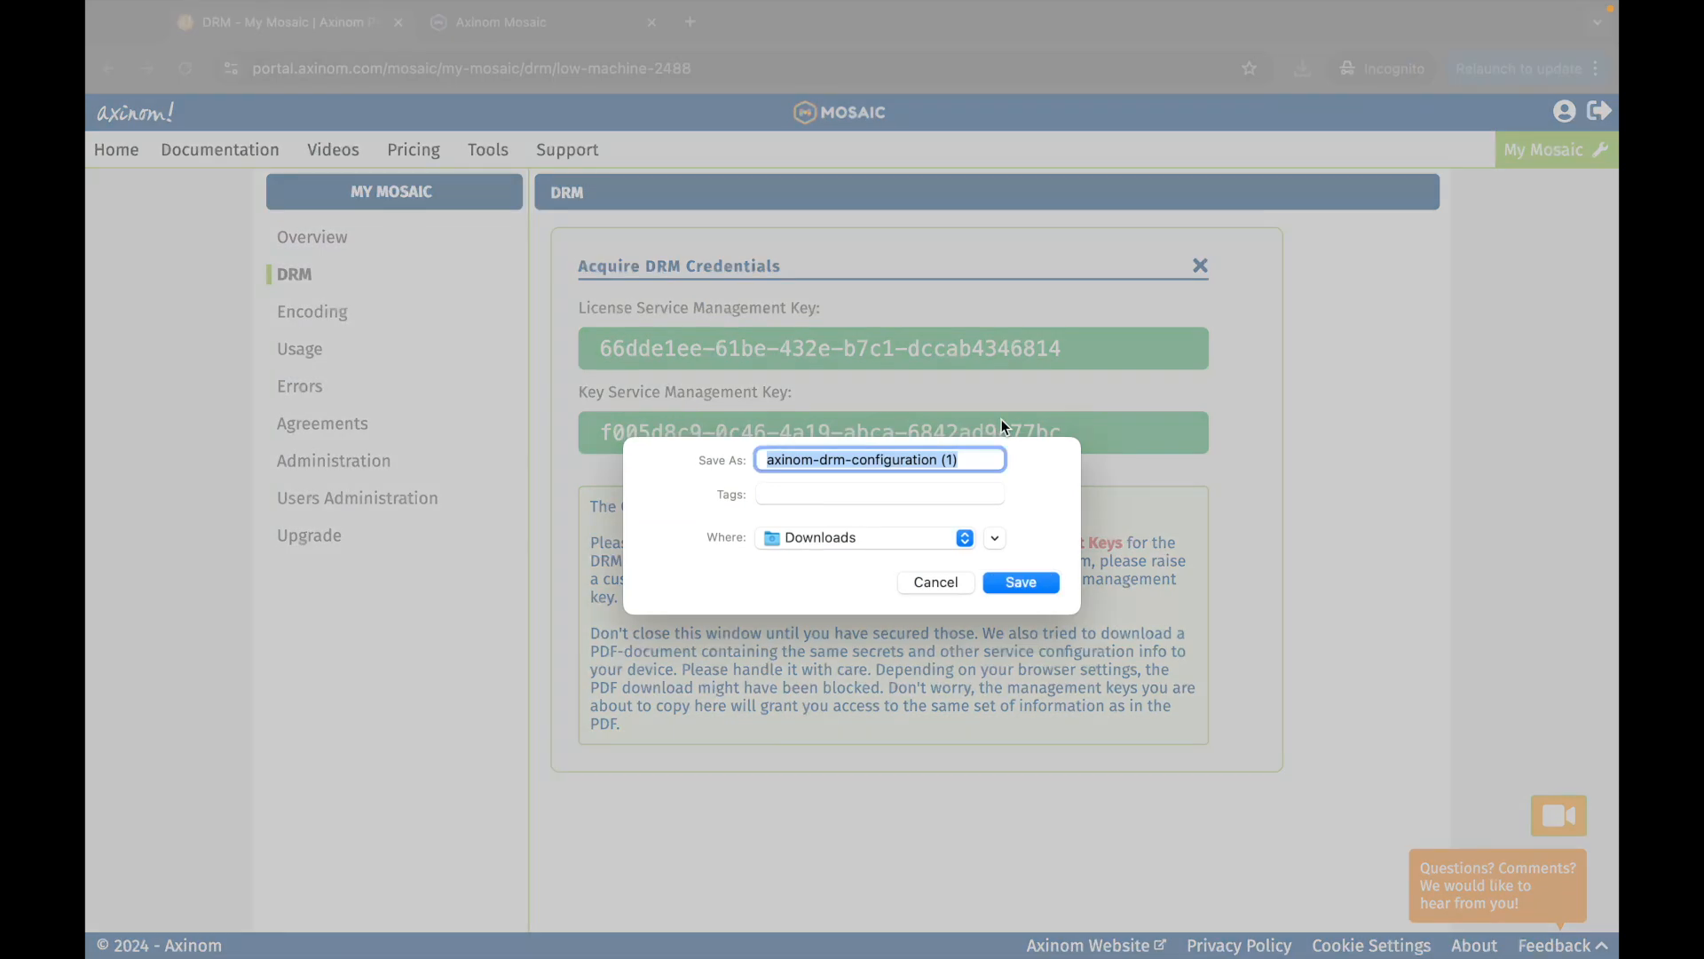
pyautogui.click(1020, 583)
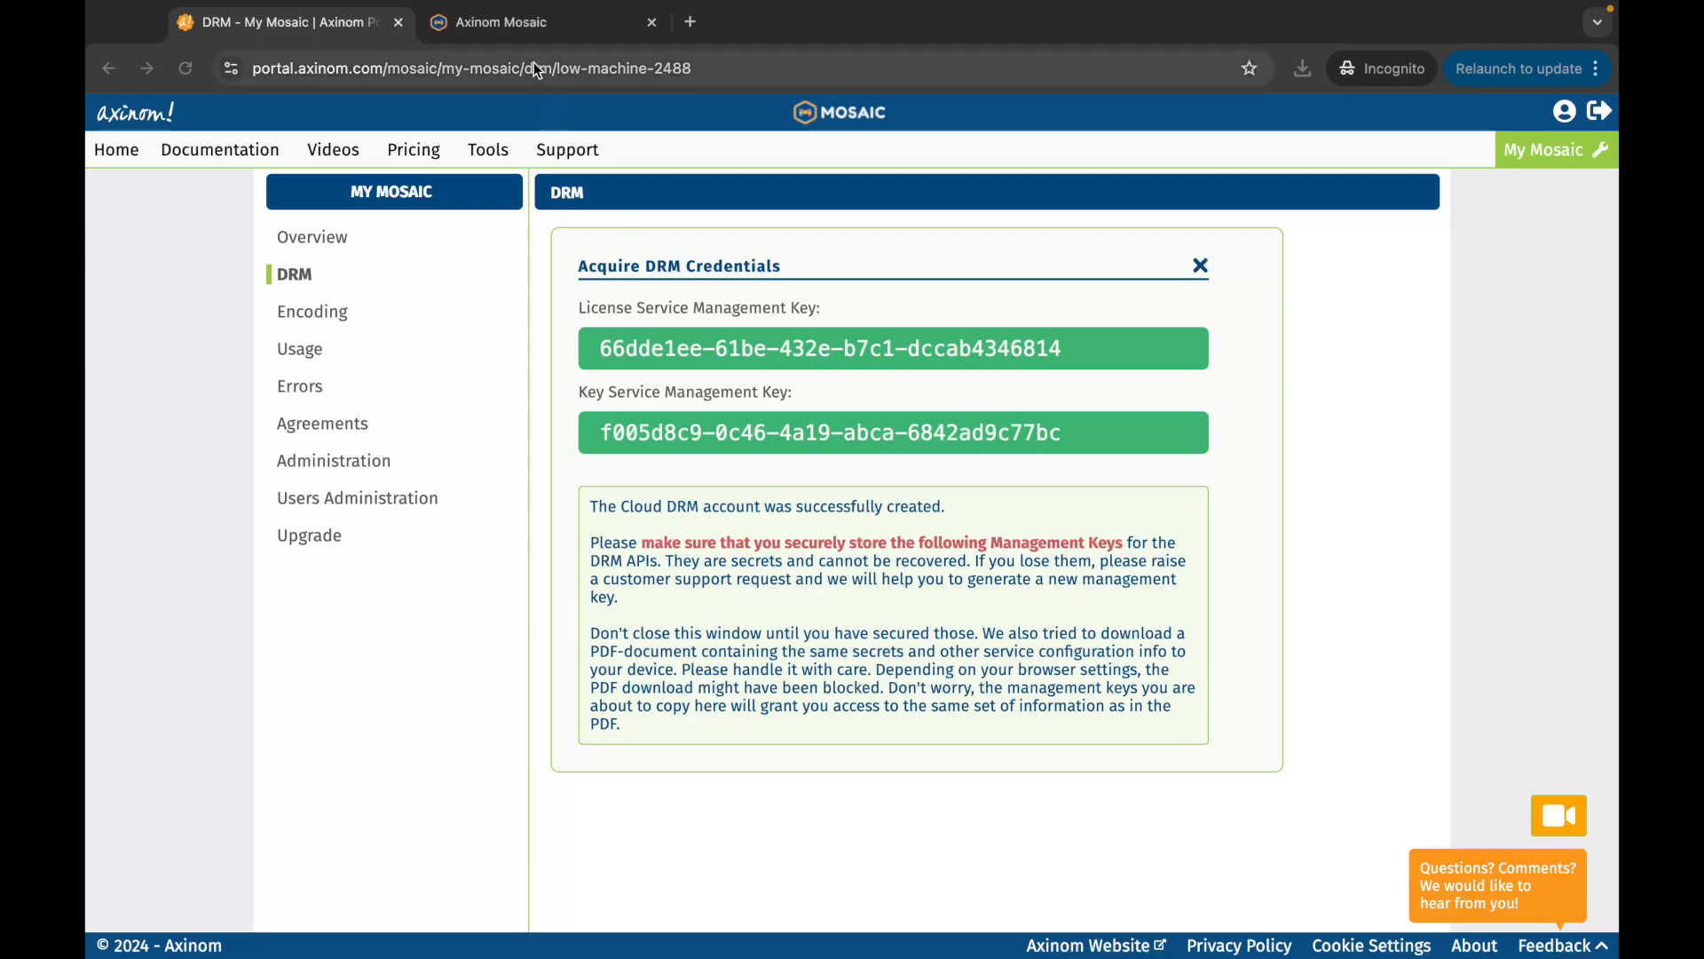
pyautogui.click(530, 25)
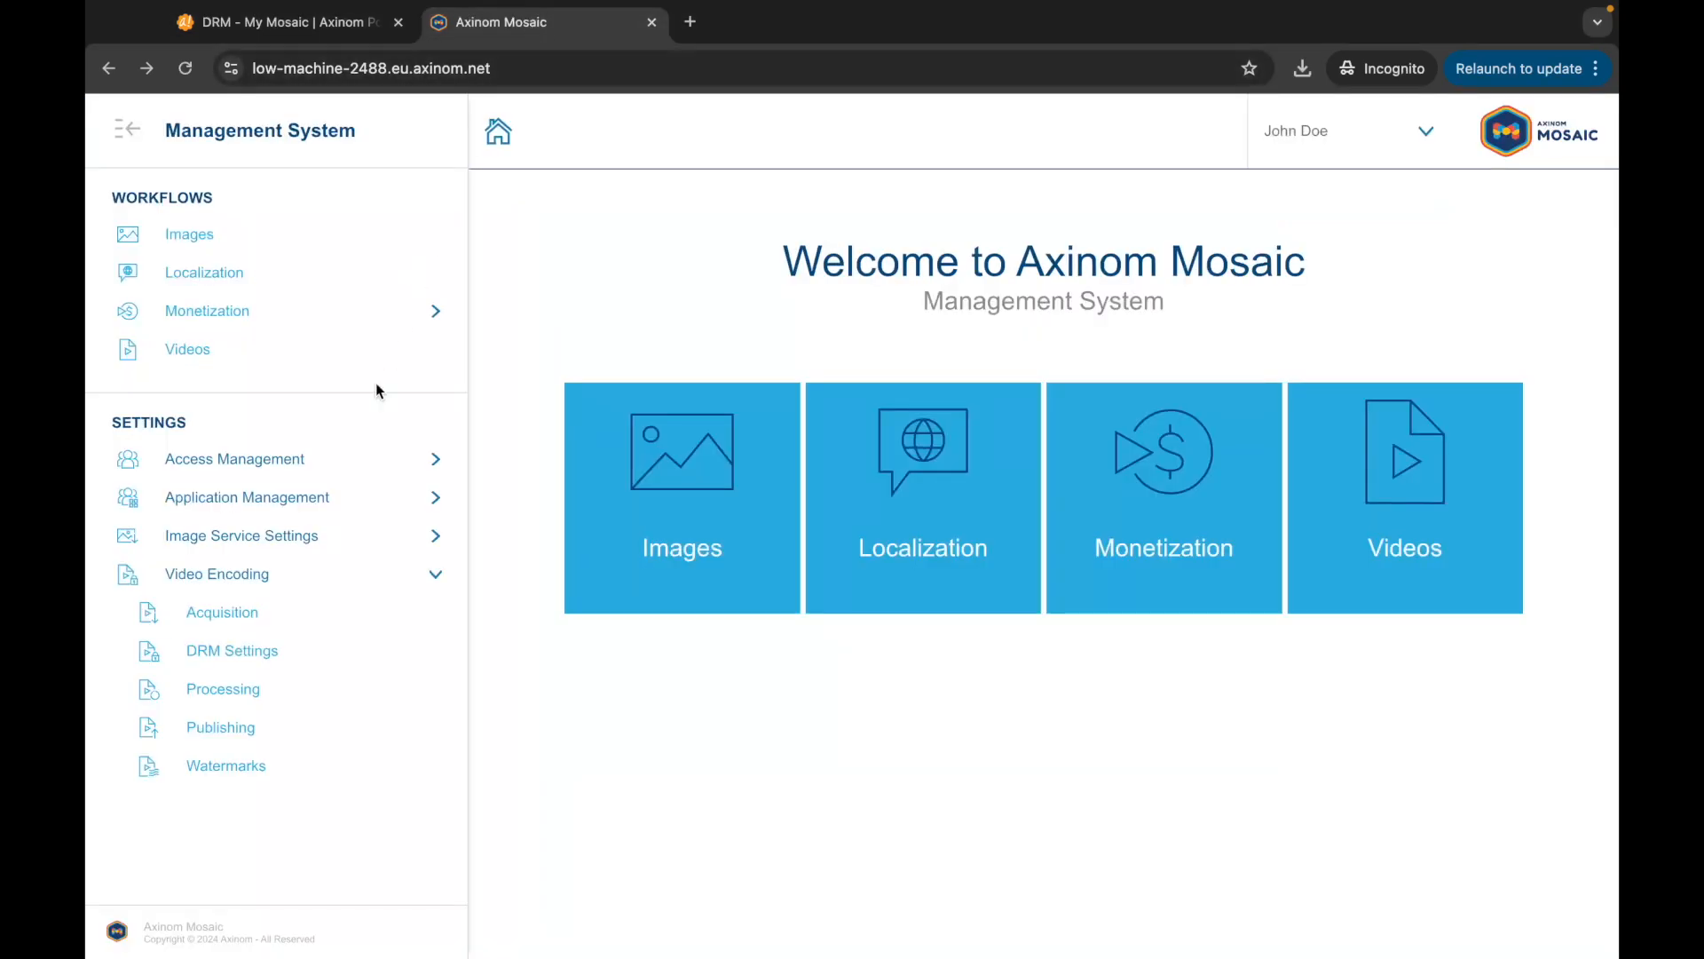
pyautogui.click(257, 654)
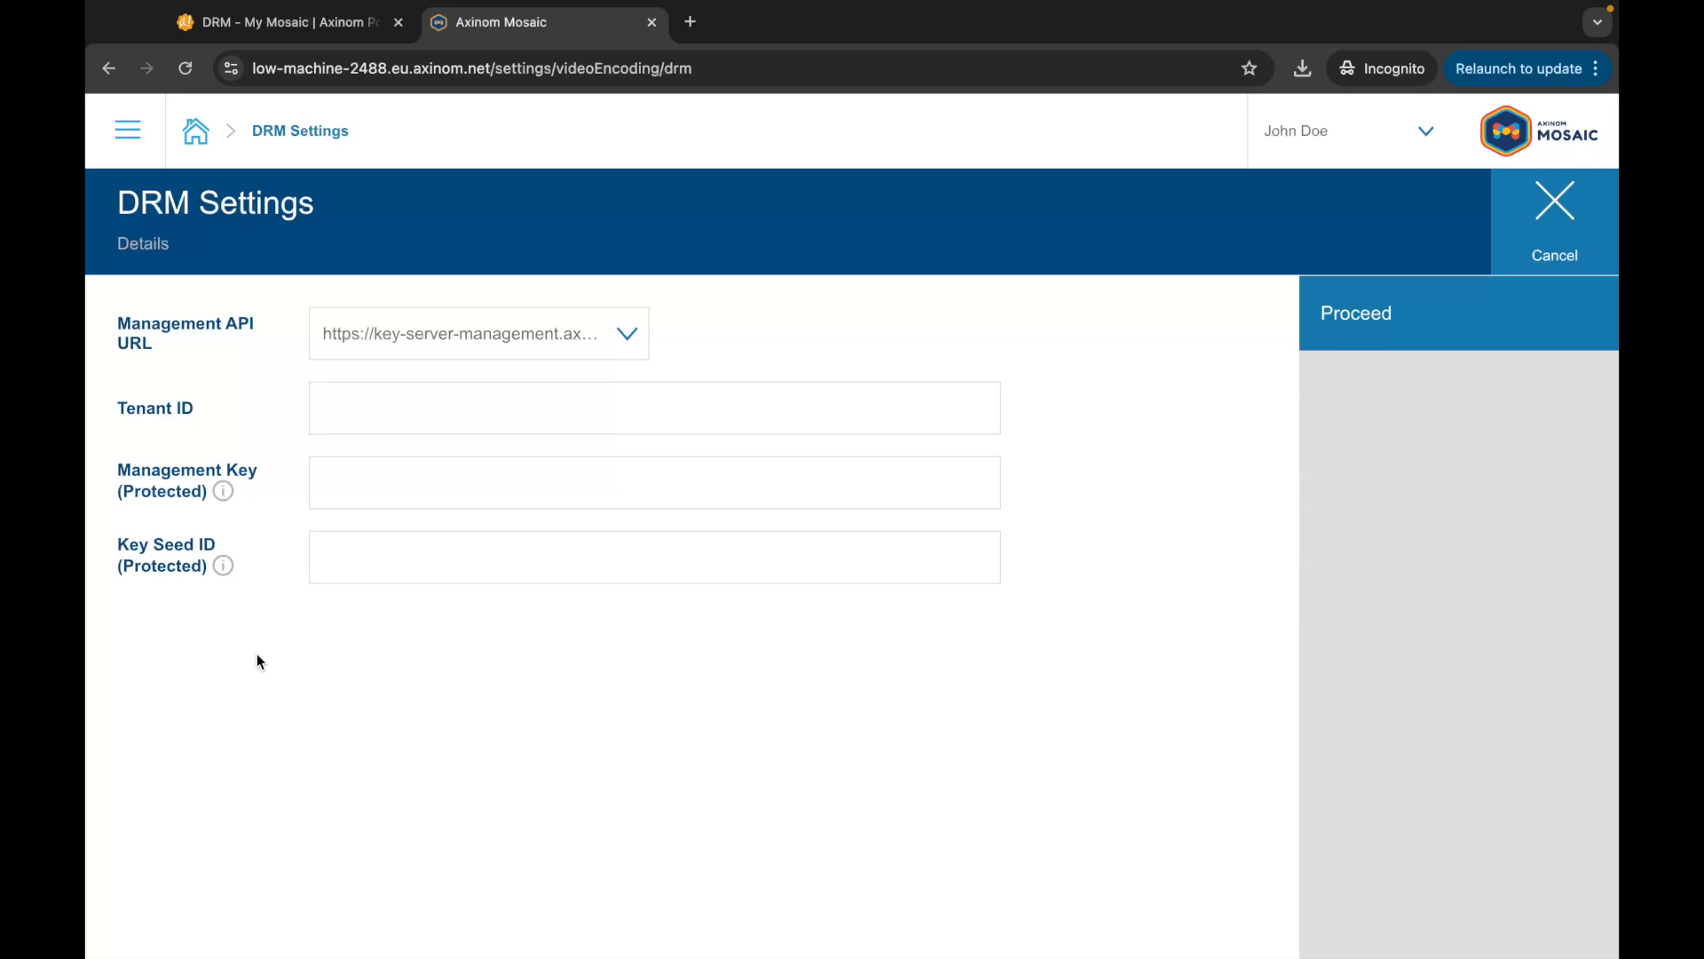
pyautogui.click(506, 335)
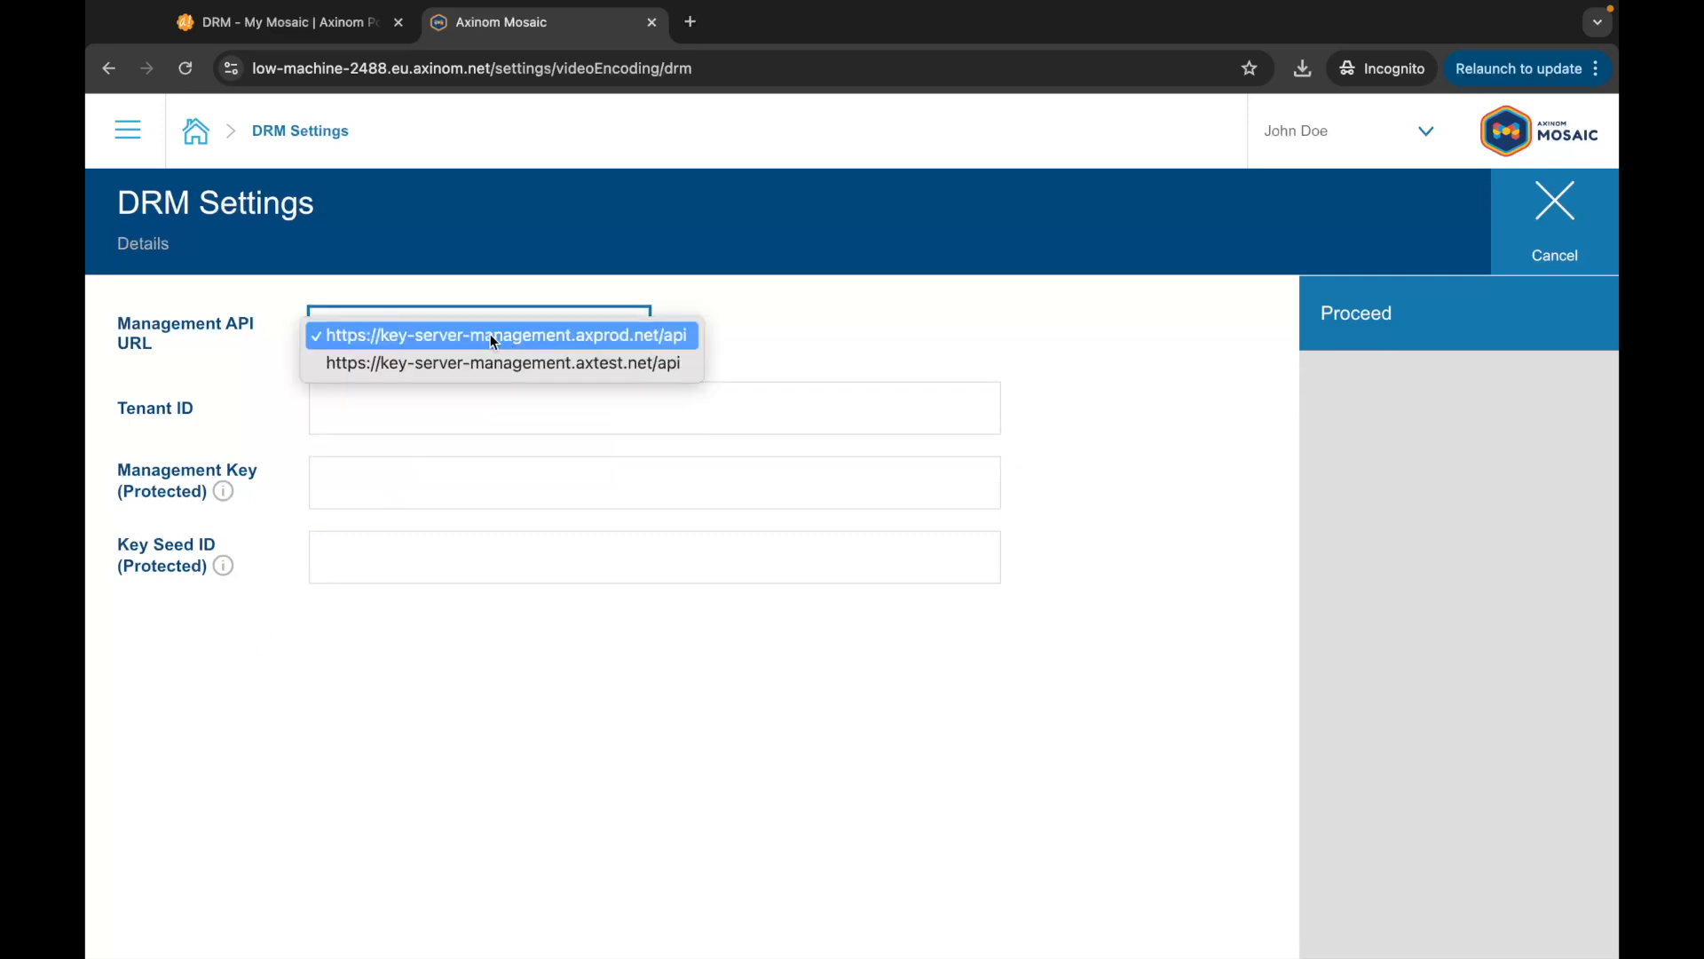
pyautogui.click(493, 335)
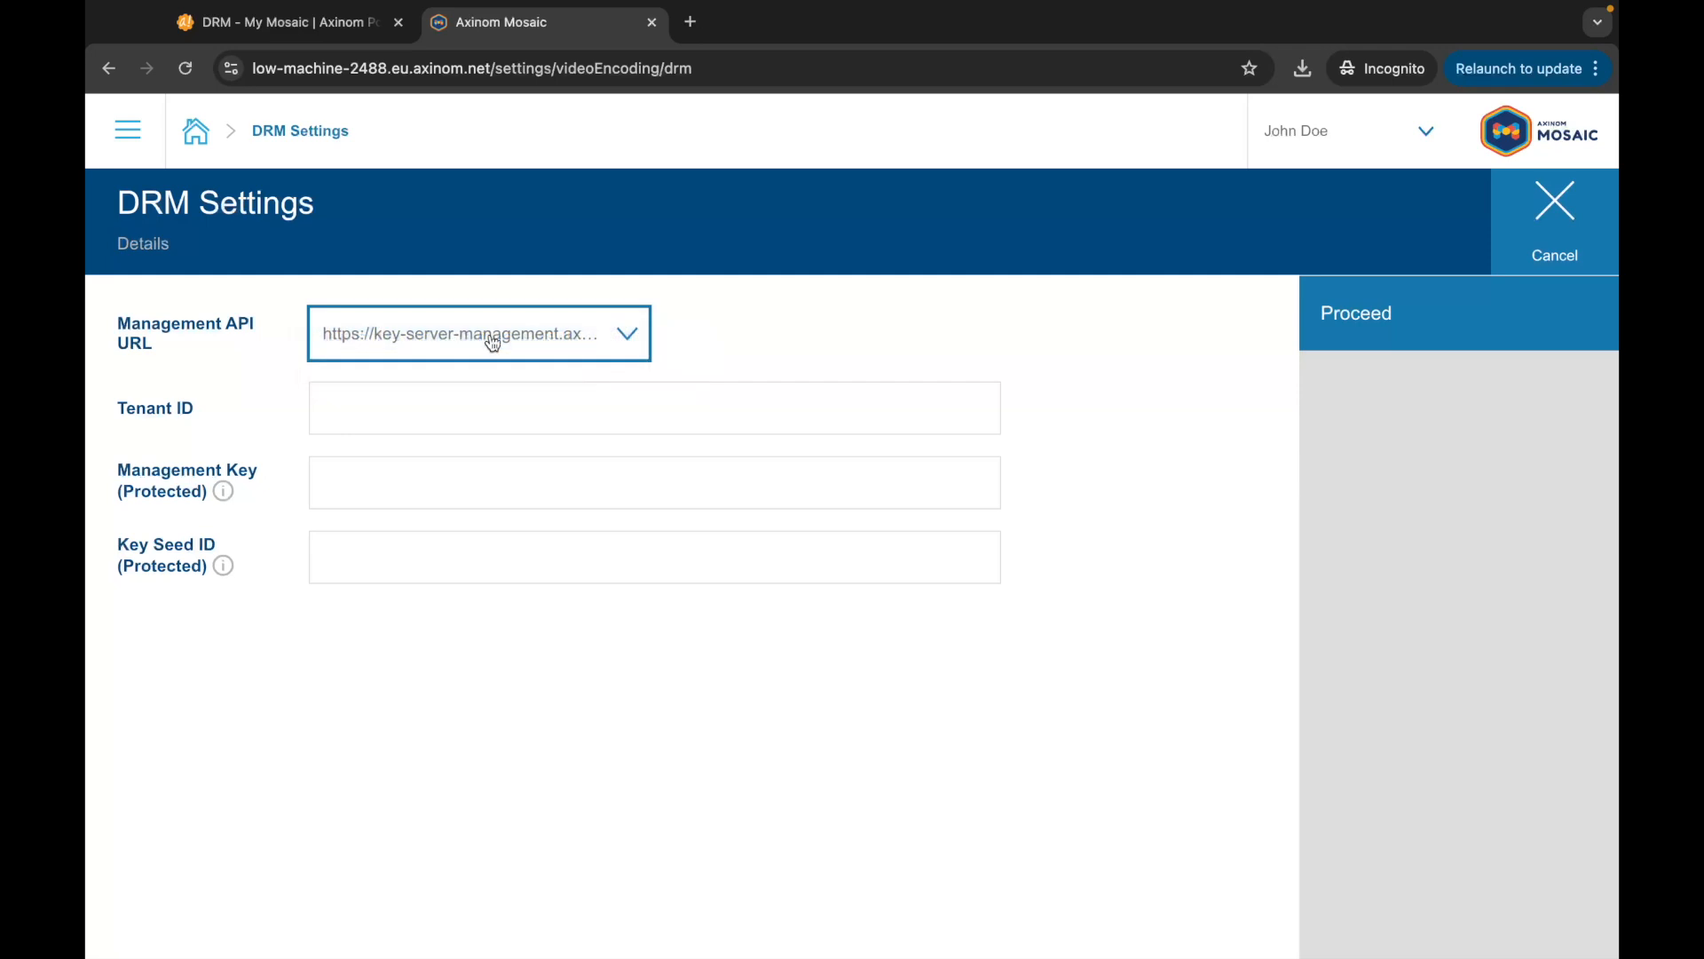
pyautogui.click(486, 409)
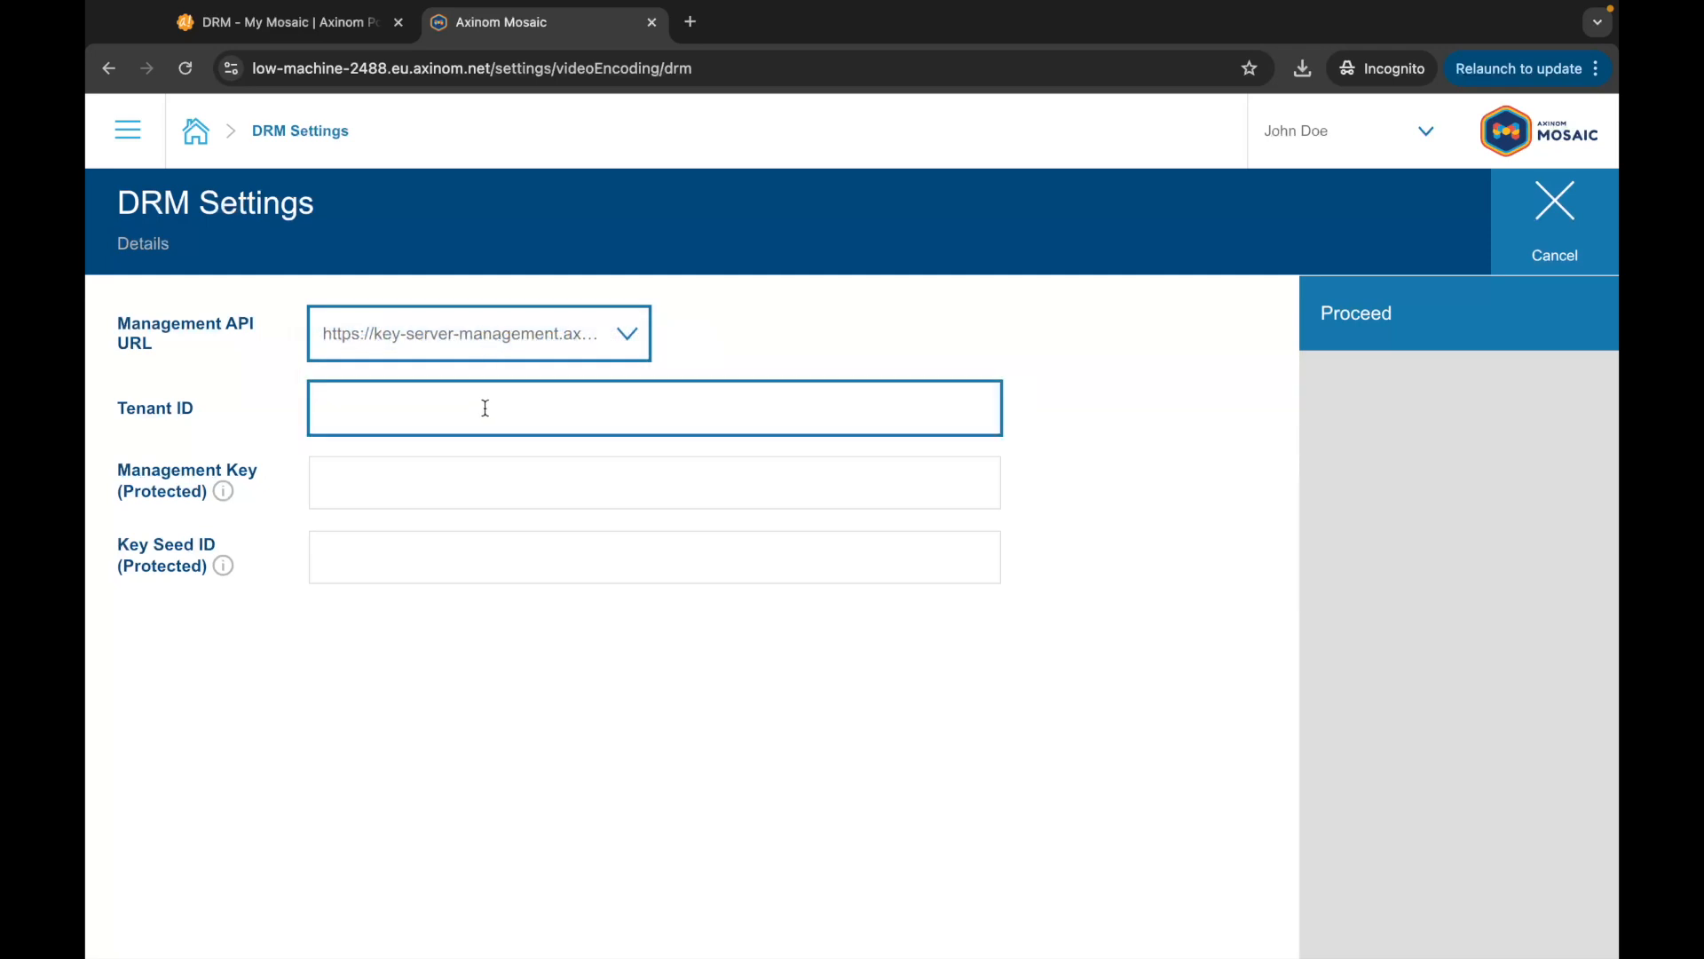
pyautogui.hotkey('ctrl', 'Left')
pyautogui.hotkey('ctrl', 'Right')
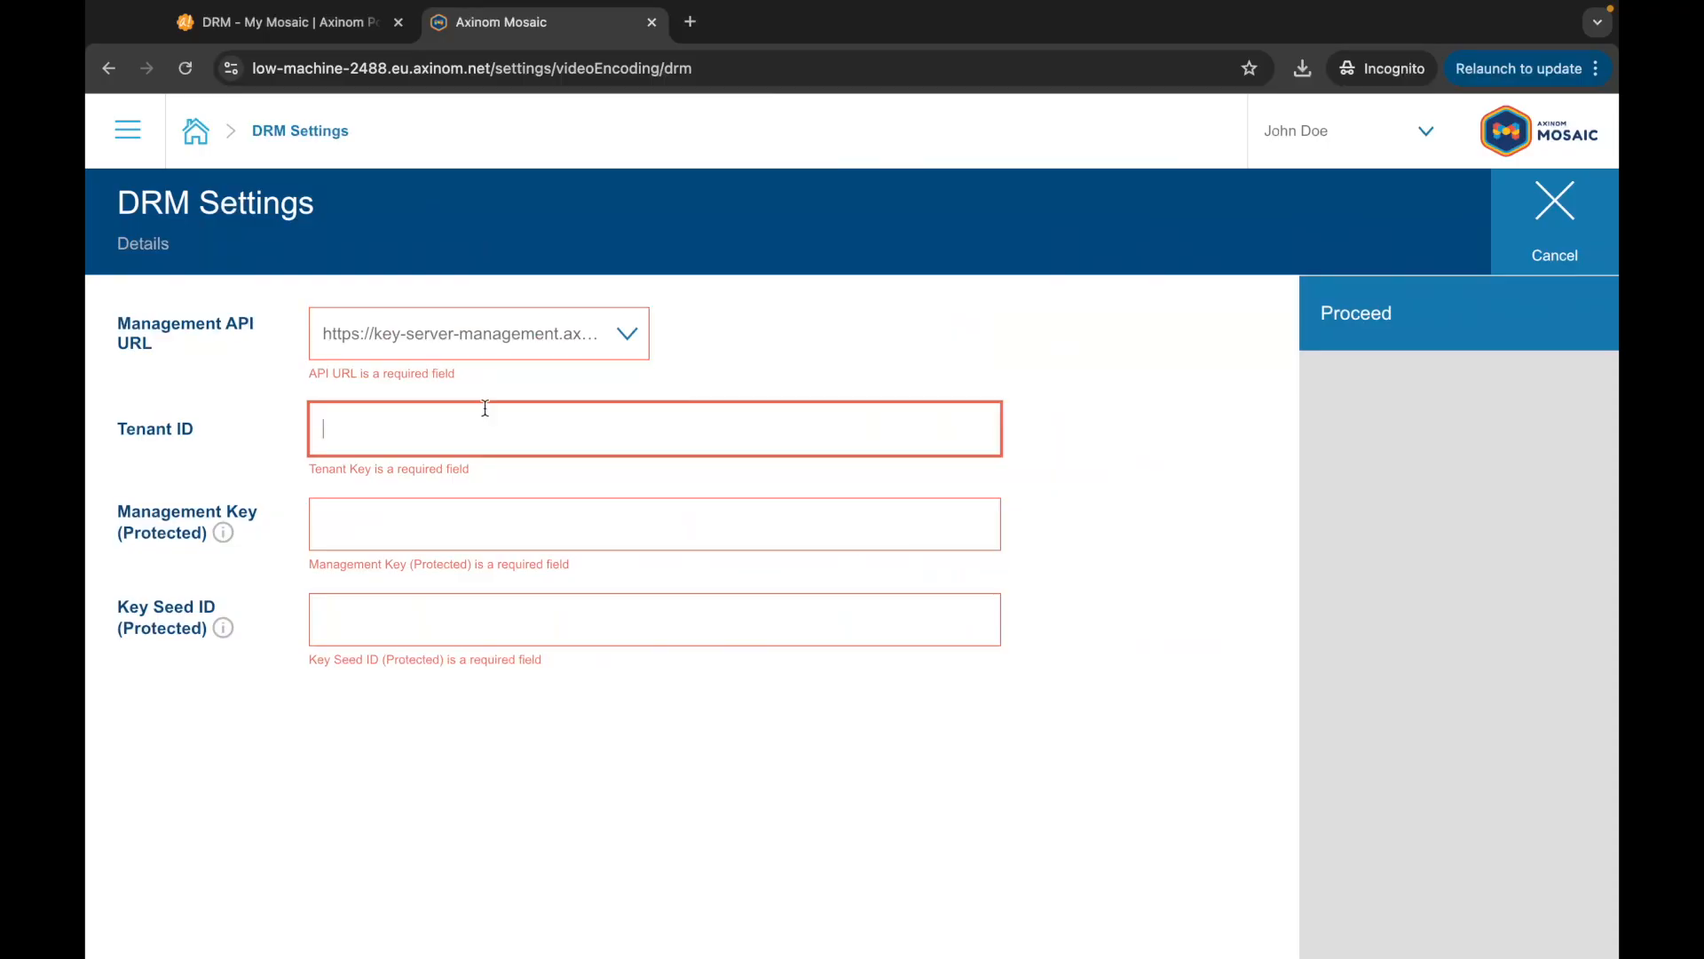
# Step: Paste the tenant ID into Tenant ID, then select the Key Service Configuration value in the PDF
pyautogui.click(485, 408)
pyautogui.write('8d9e58dc-f342-44fd-948a-2a7085d99820')
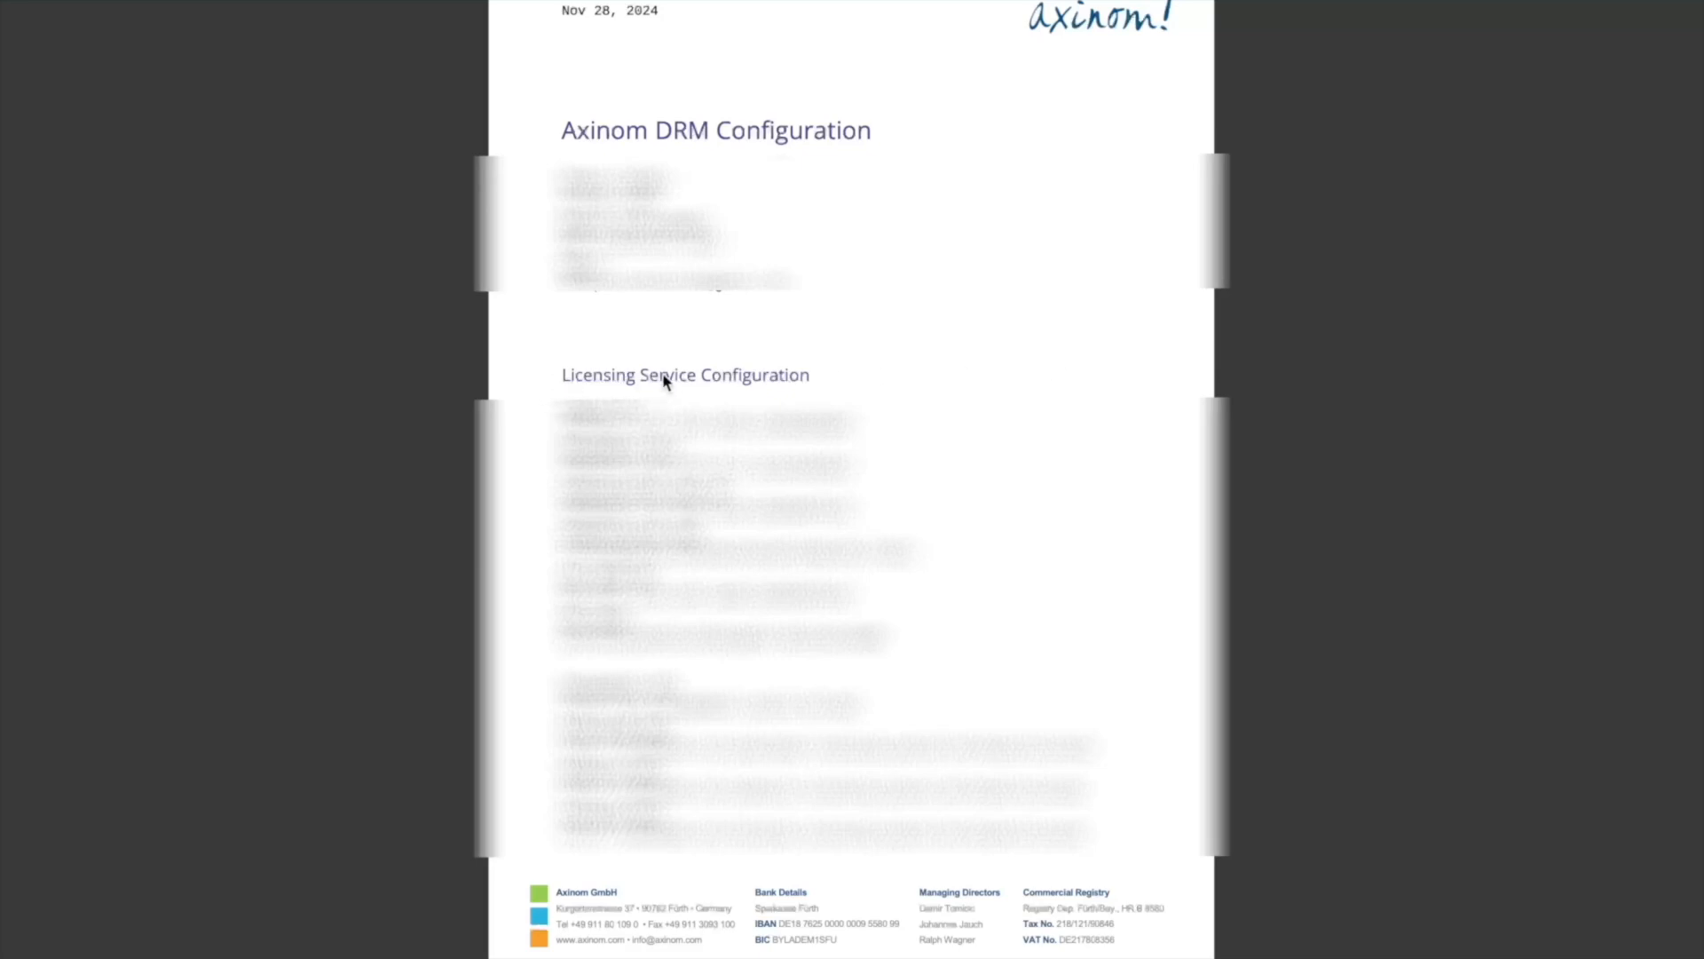
pyautogui.scroll(-5, 691, 375)
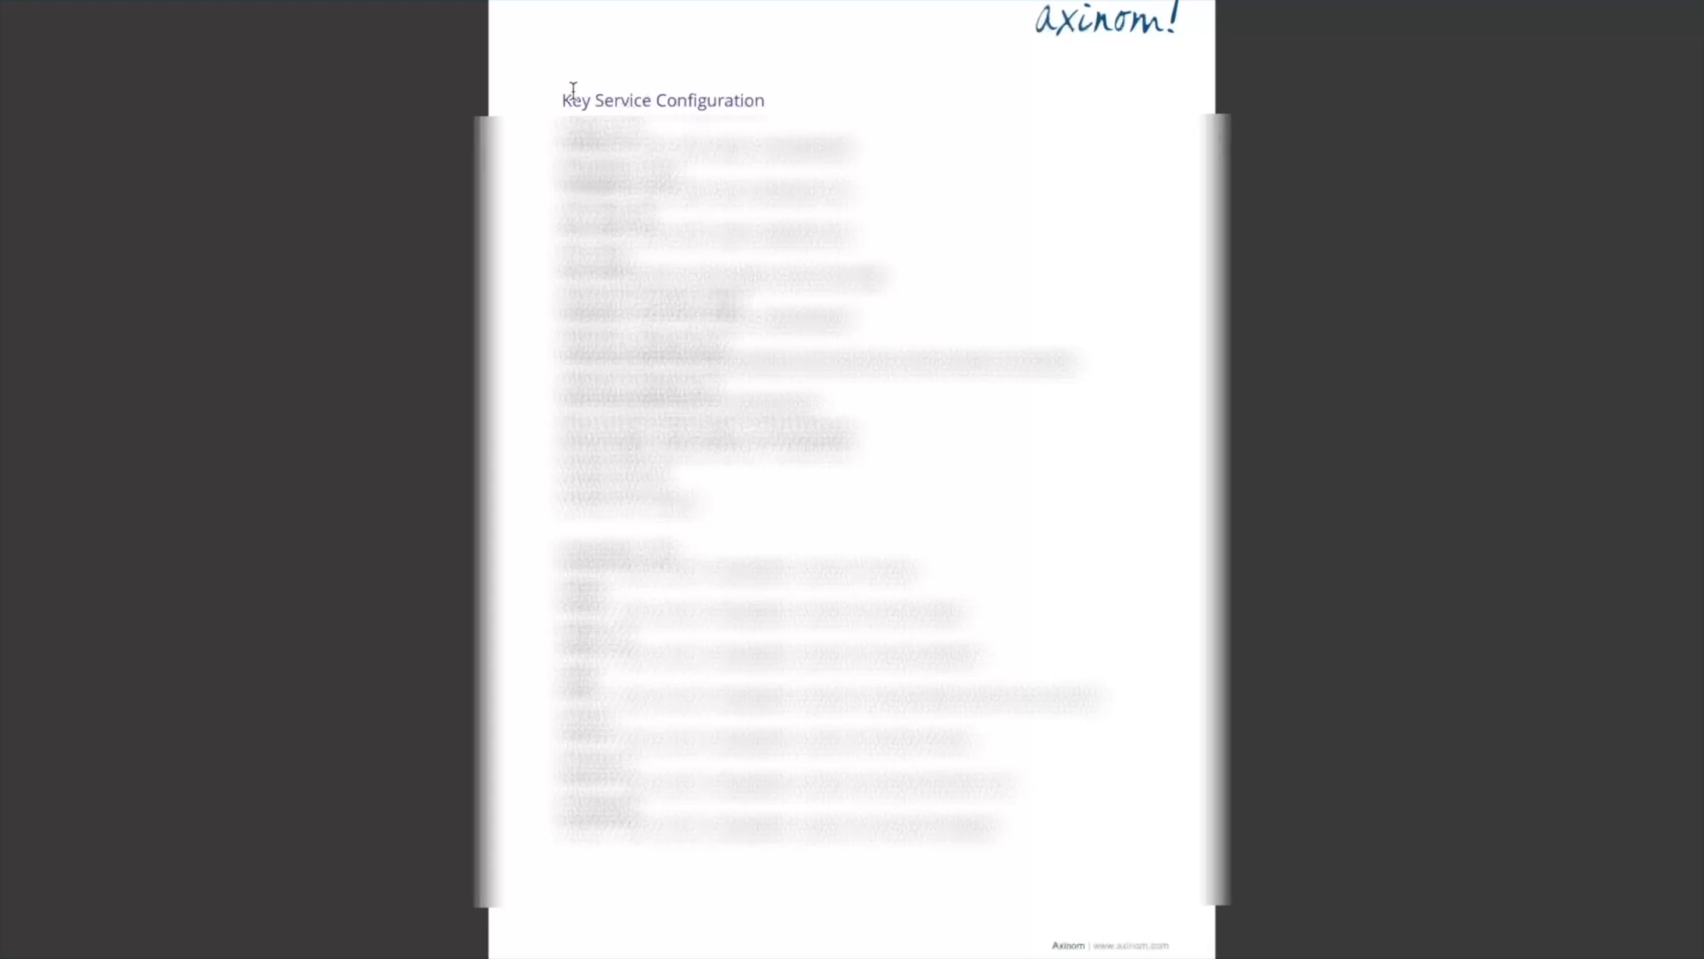
pyautogui.moveTo(559, 103); pyautogui.dragTo(756, 106)
pyautogui.click(755, 107)
pyautogui.moveTo(565, 192); pyautogui.dragTo(855, 192)
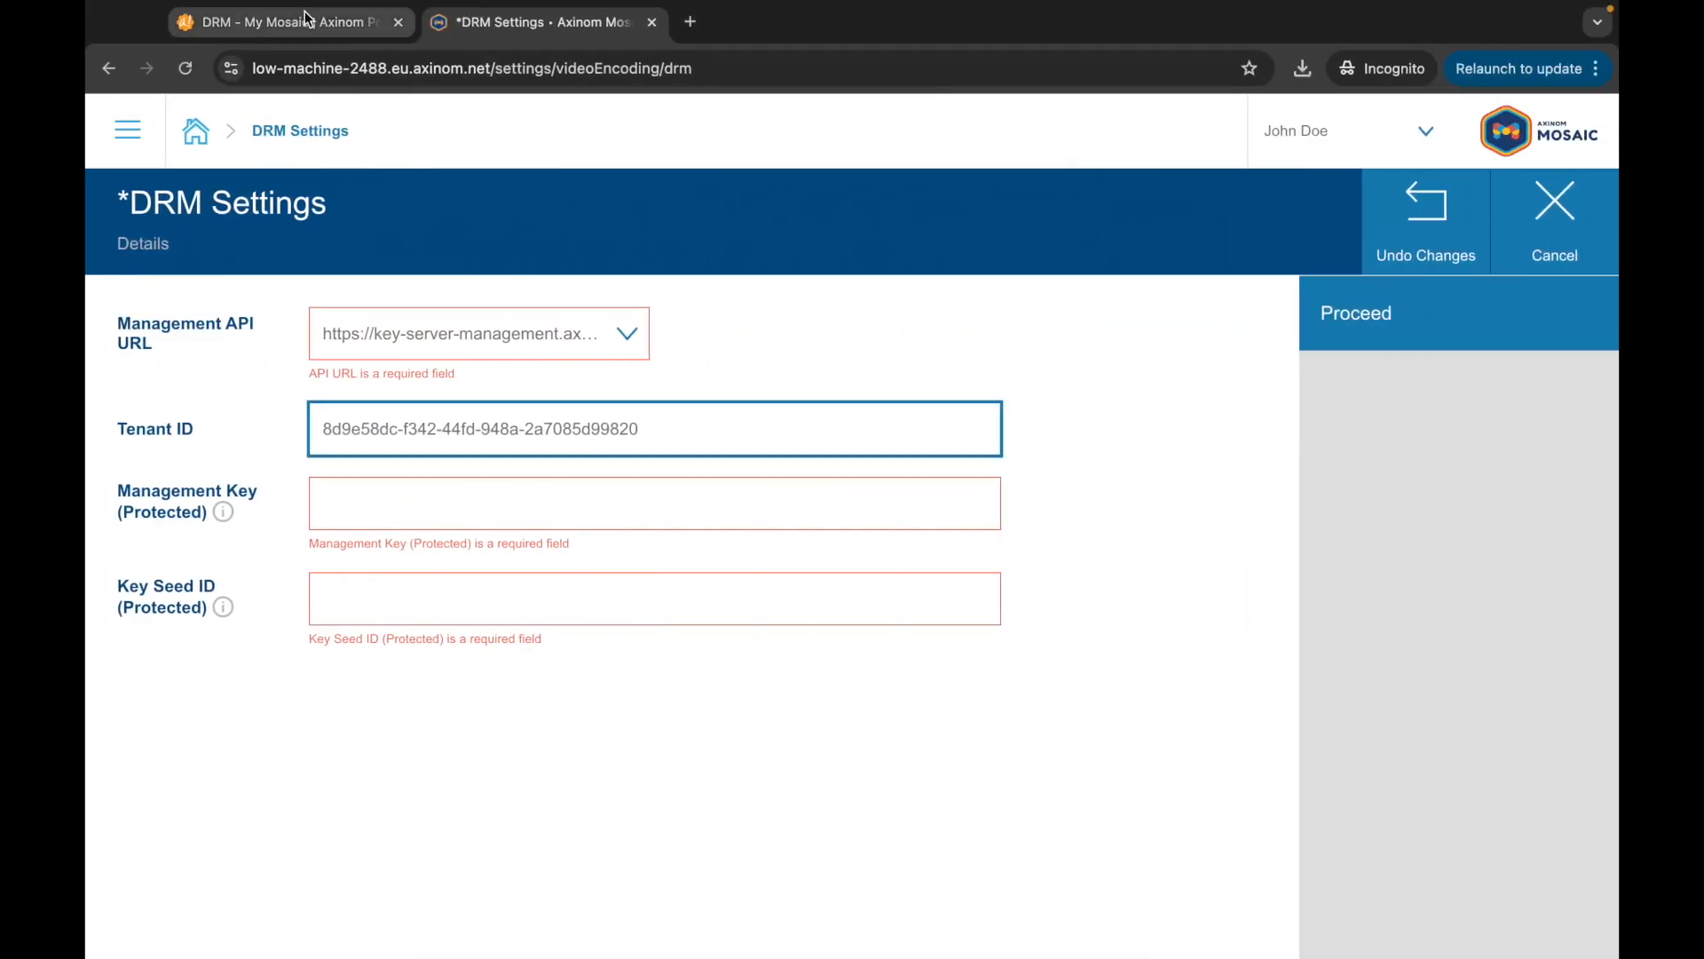
# Step: Encrypt the management key with the Encoding Service Credentials Protection tool and paste it into Management Key
pyautogui.click(305, 12)
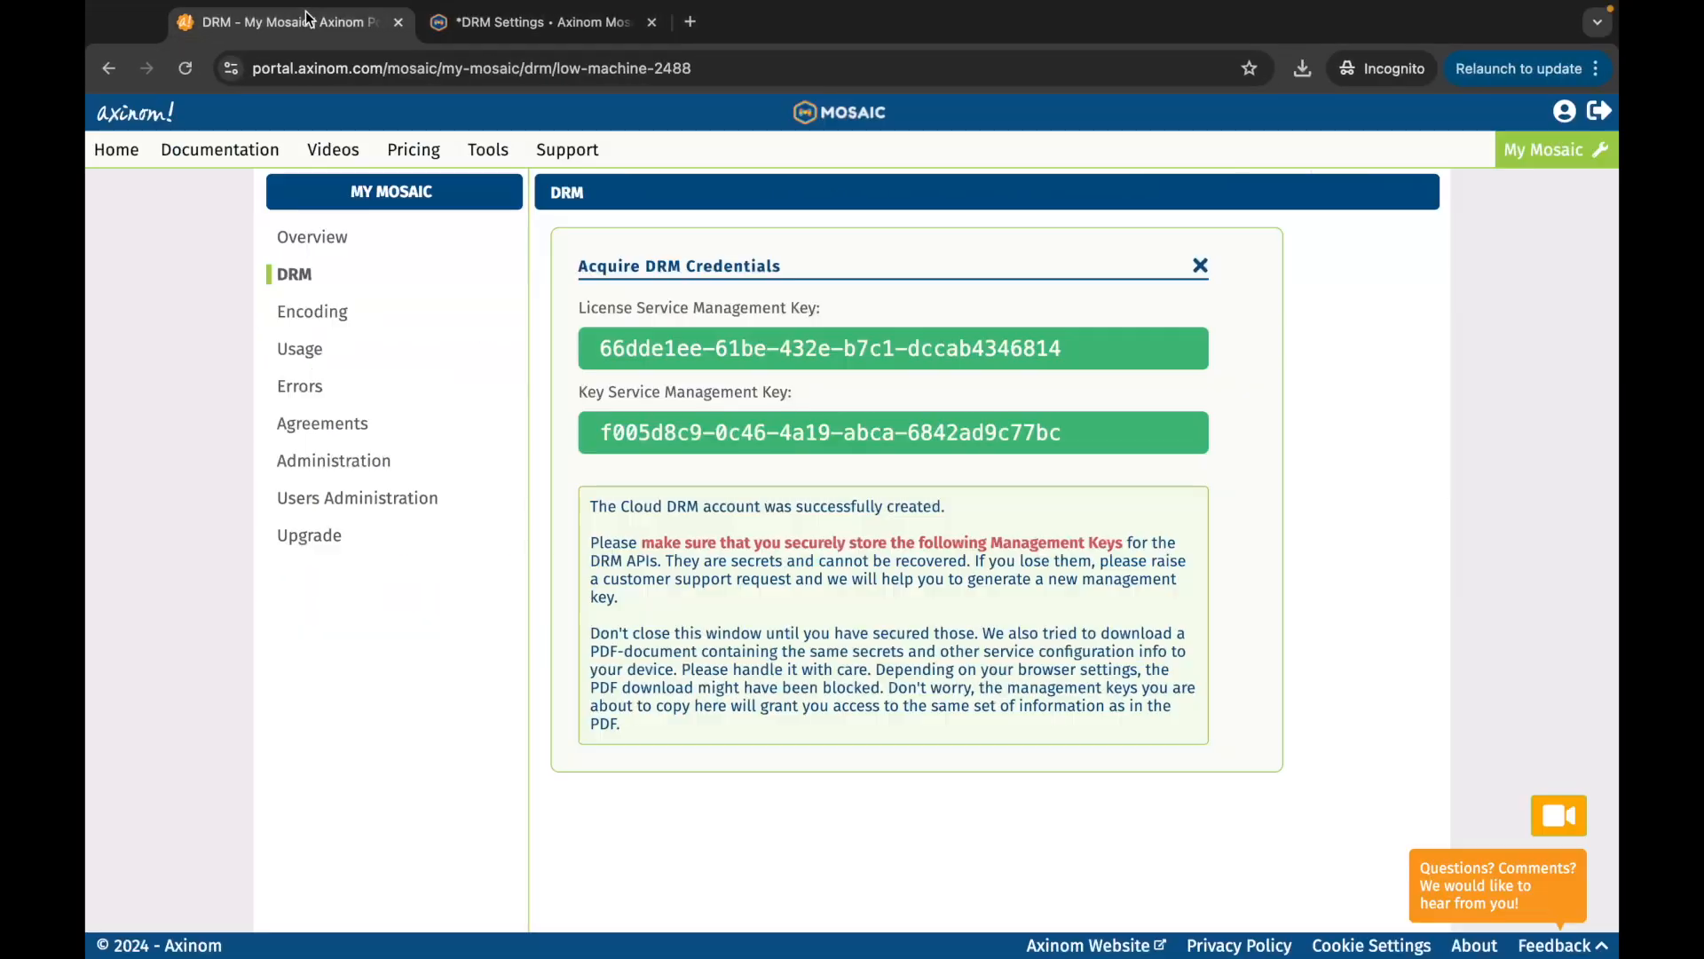
pyautogui.click(487, 151)
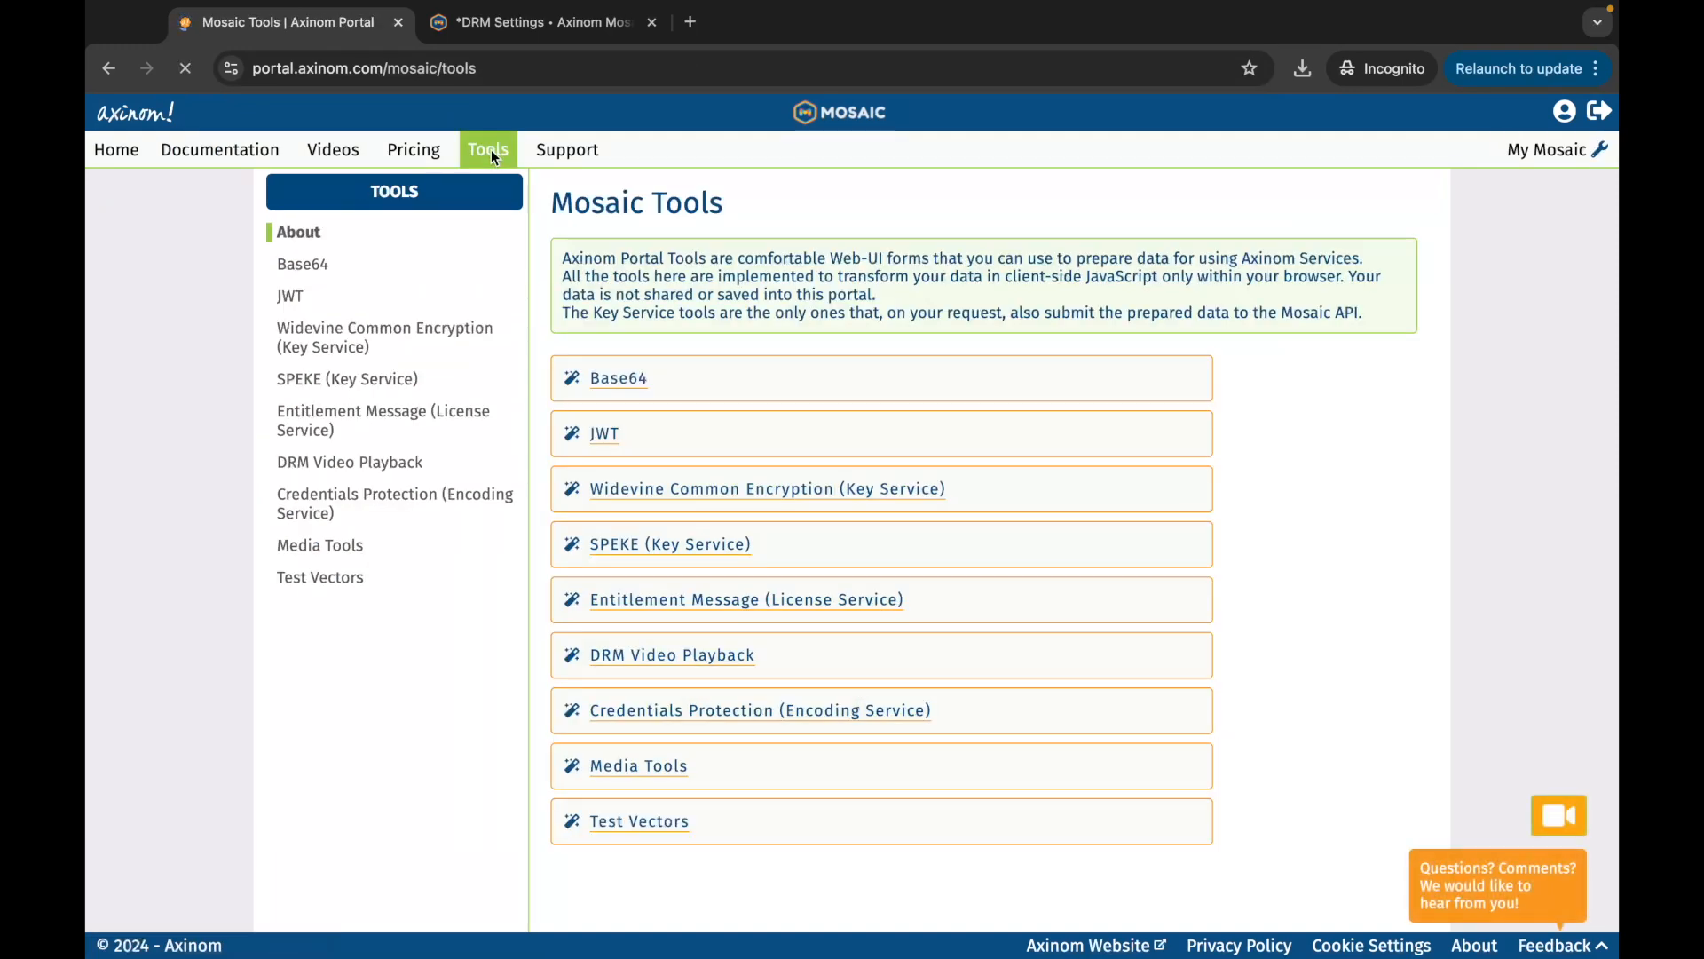
pyautogui.click(392, 502)
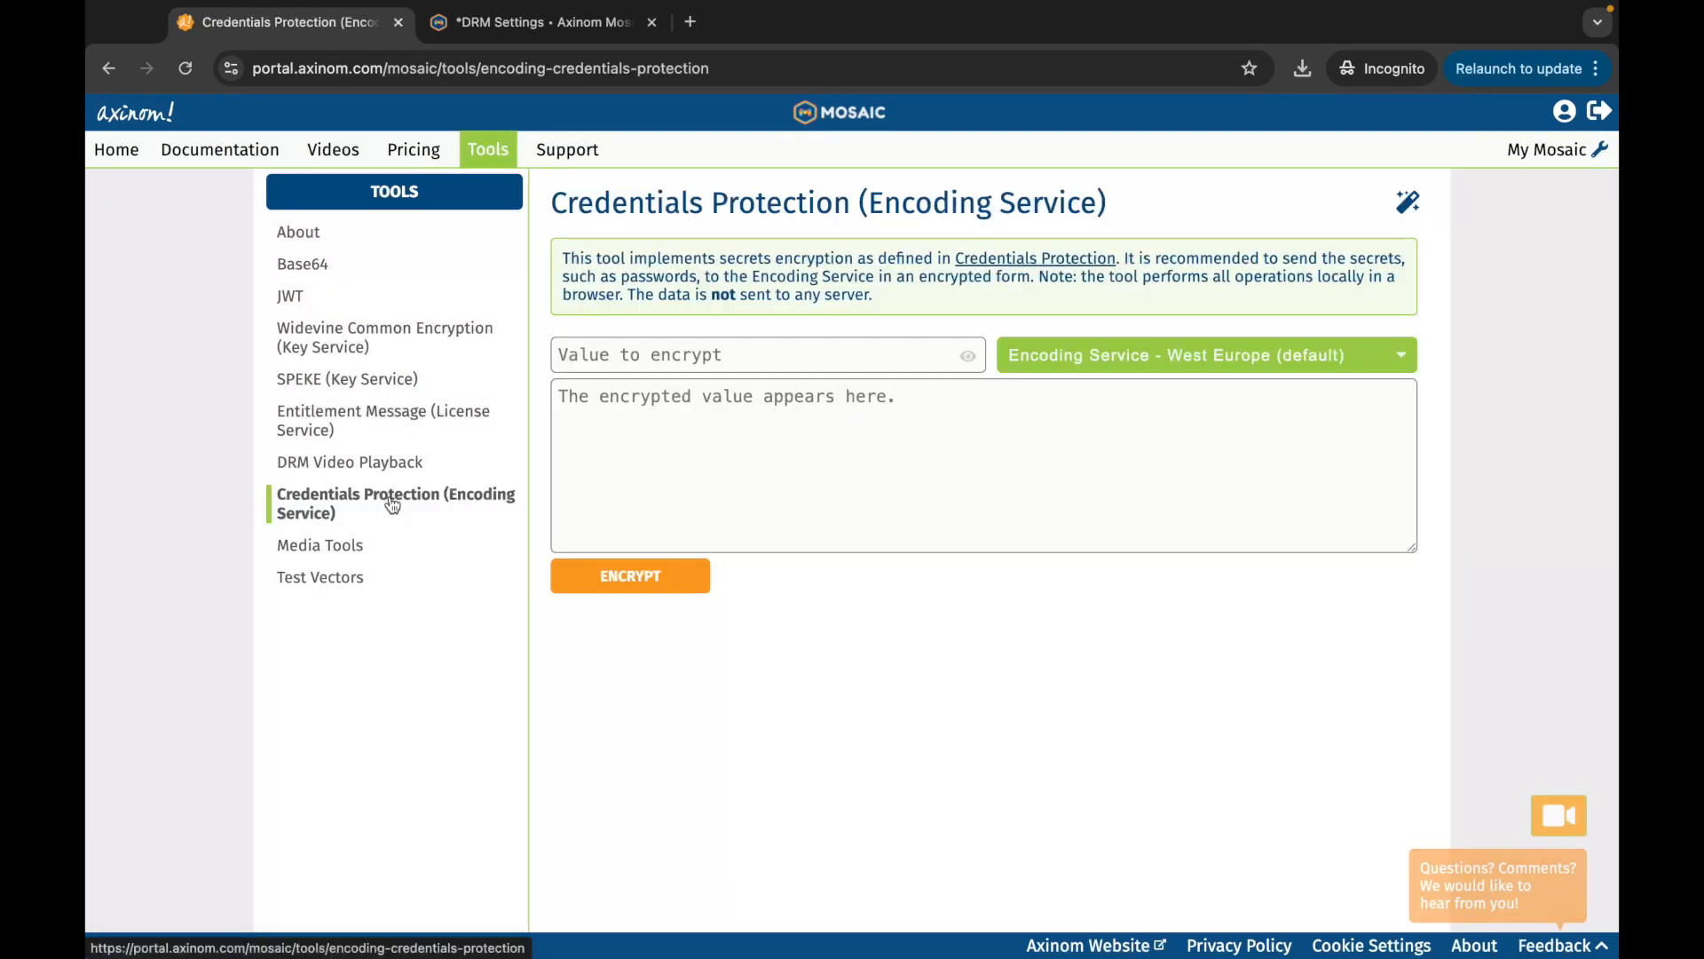
pyautogui.click(639, 355)
pyautogui.hotkey('ctrl', 'v')
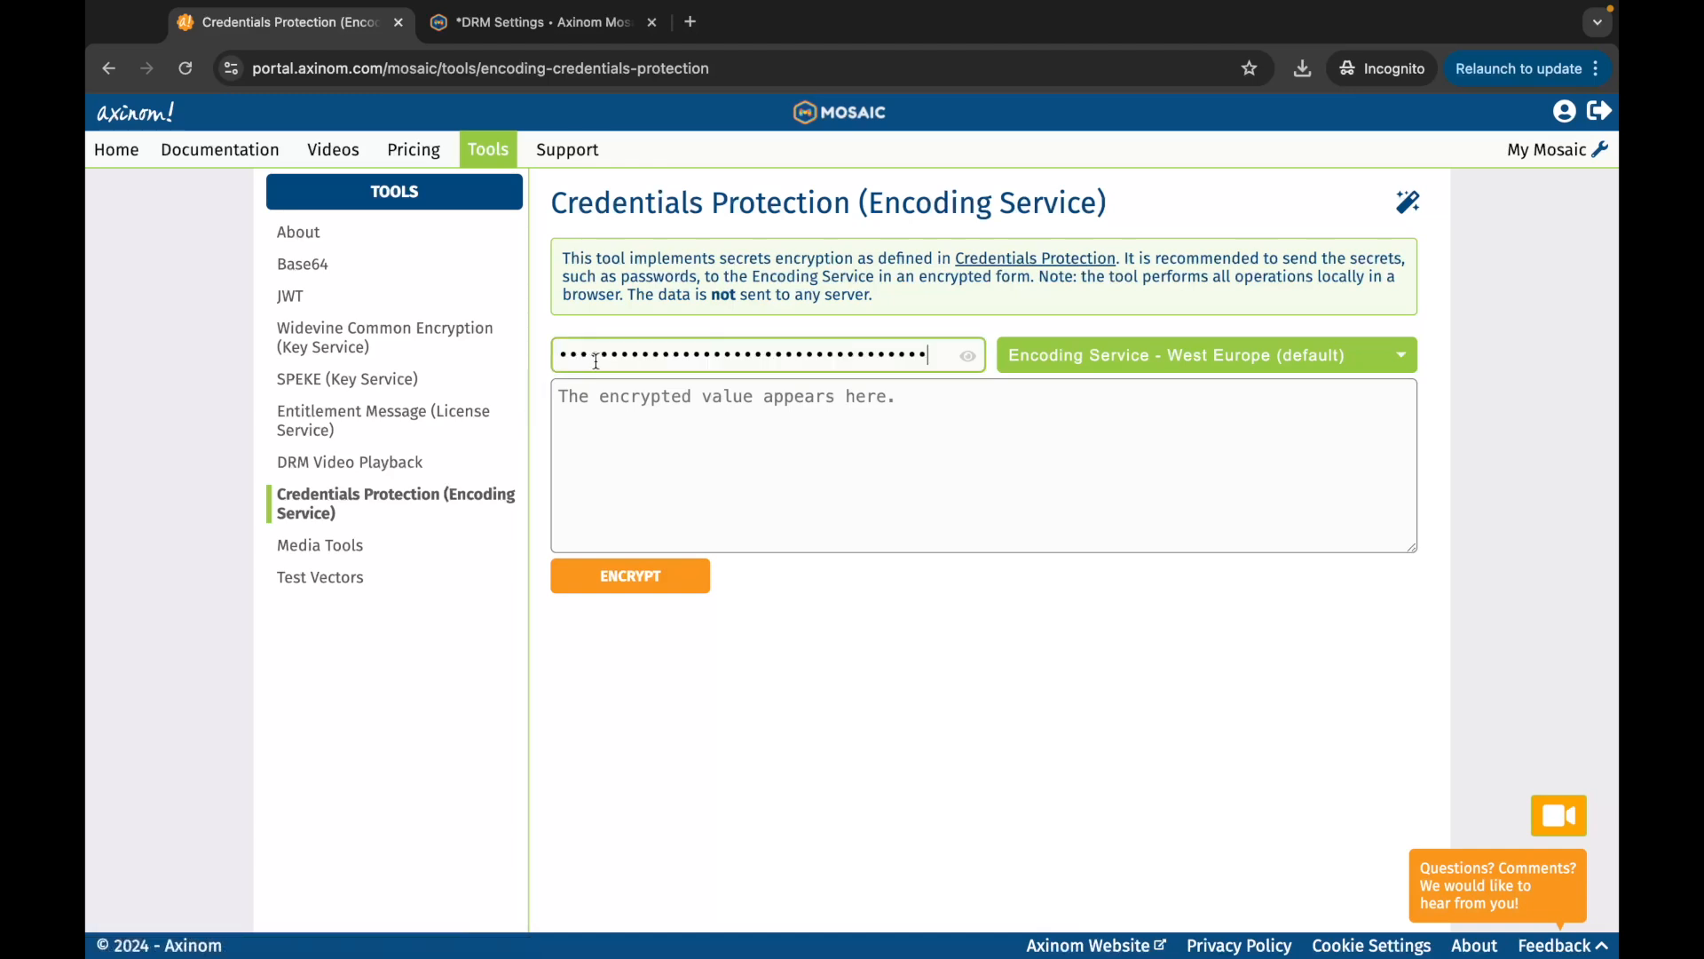
pyautogui.click(635, 580)
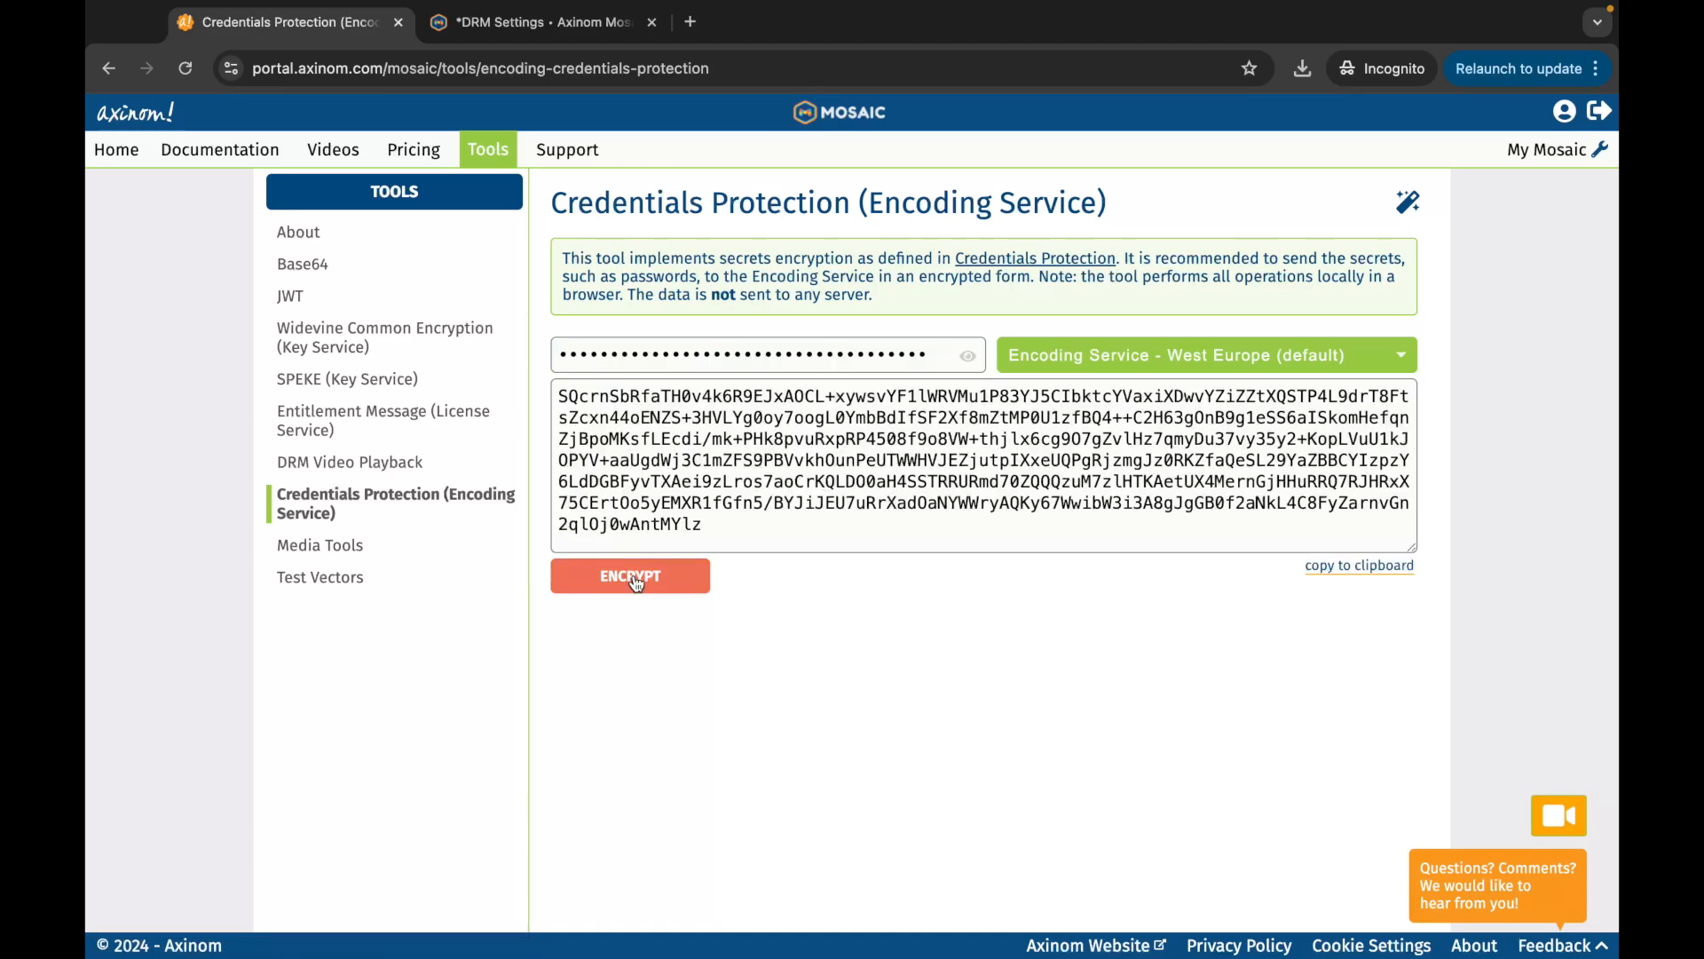
pyautogui.click(1336, 567)
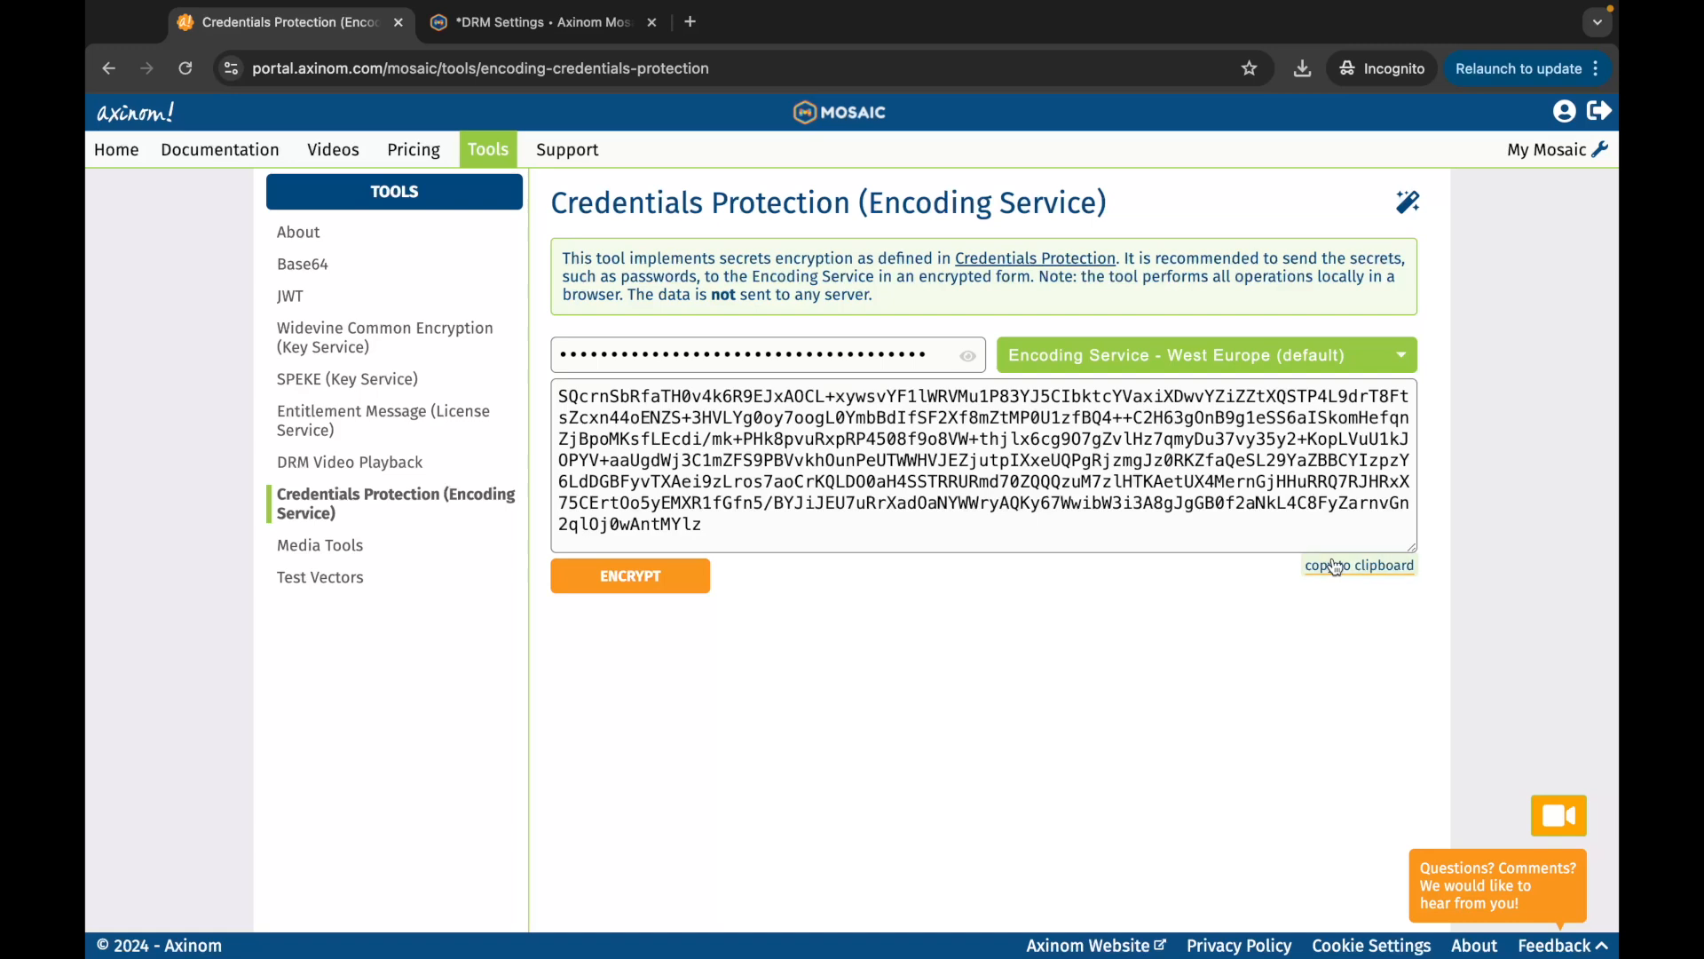
pyautogui.click(563, 18)
pyautogui.click(484, 510)
pyautogui.press('super+v')
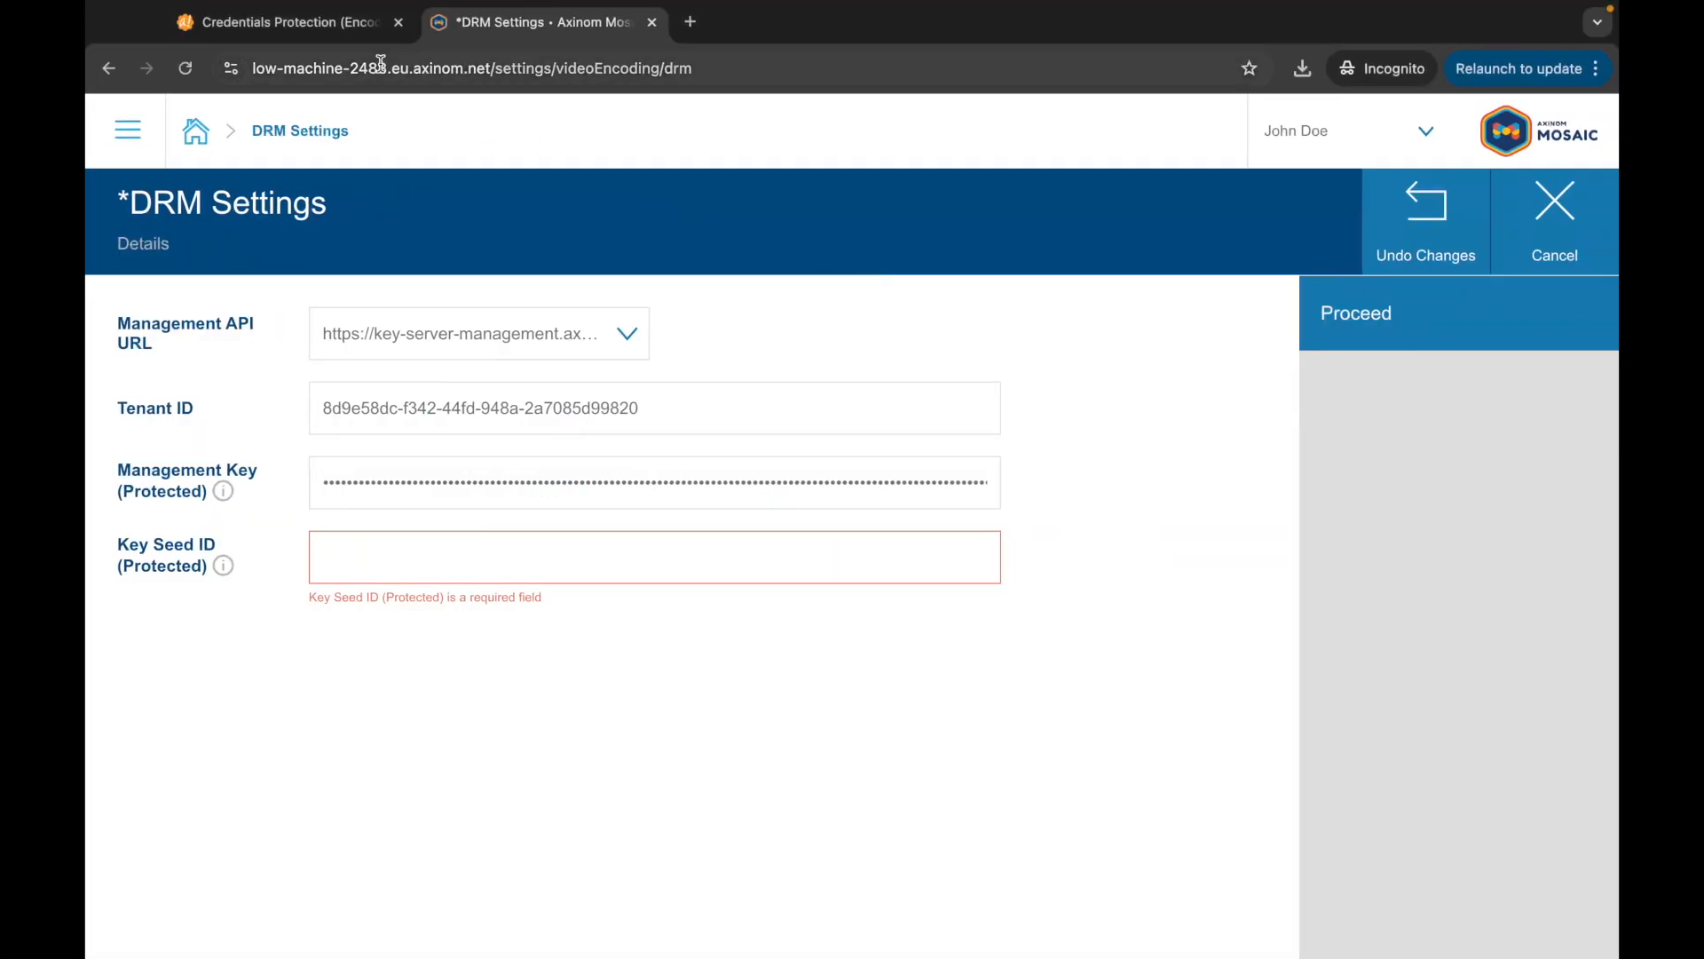
# Step: Encrypt the key seed ID in the Credentials Protection tool and copy the result
pyautogui.click(284, 22)
pyautogui.doubleClick(699, 356)
pyautogui.press('super+v')
pyautogui.click(646, 582)
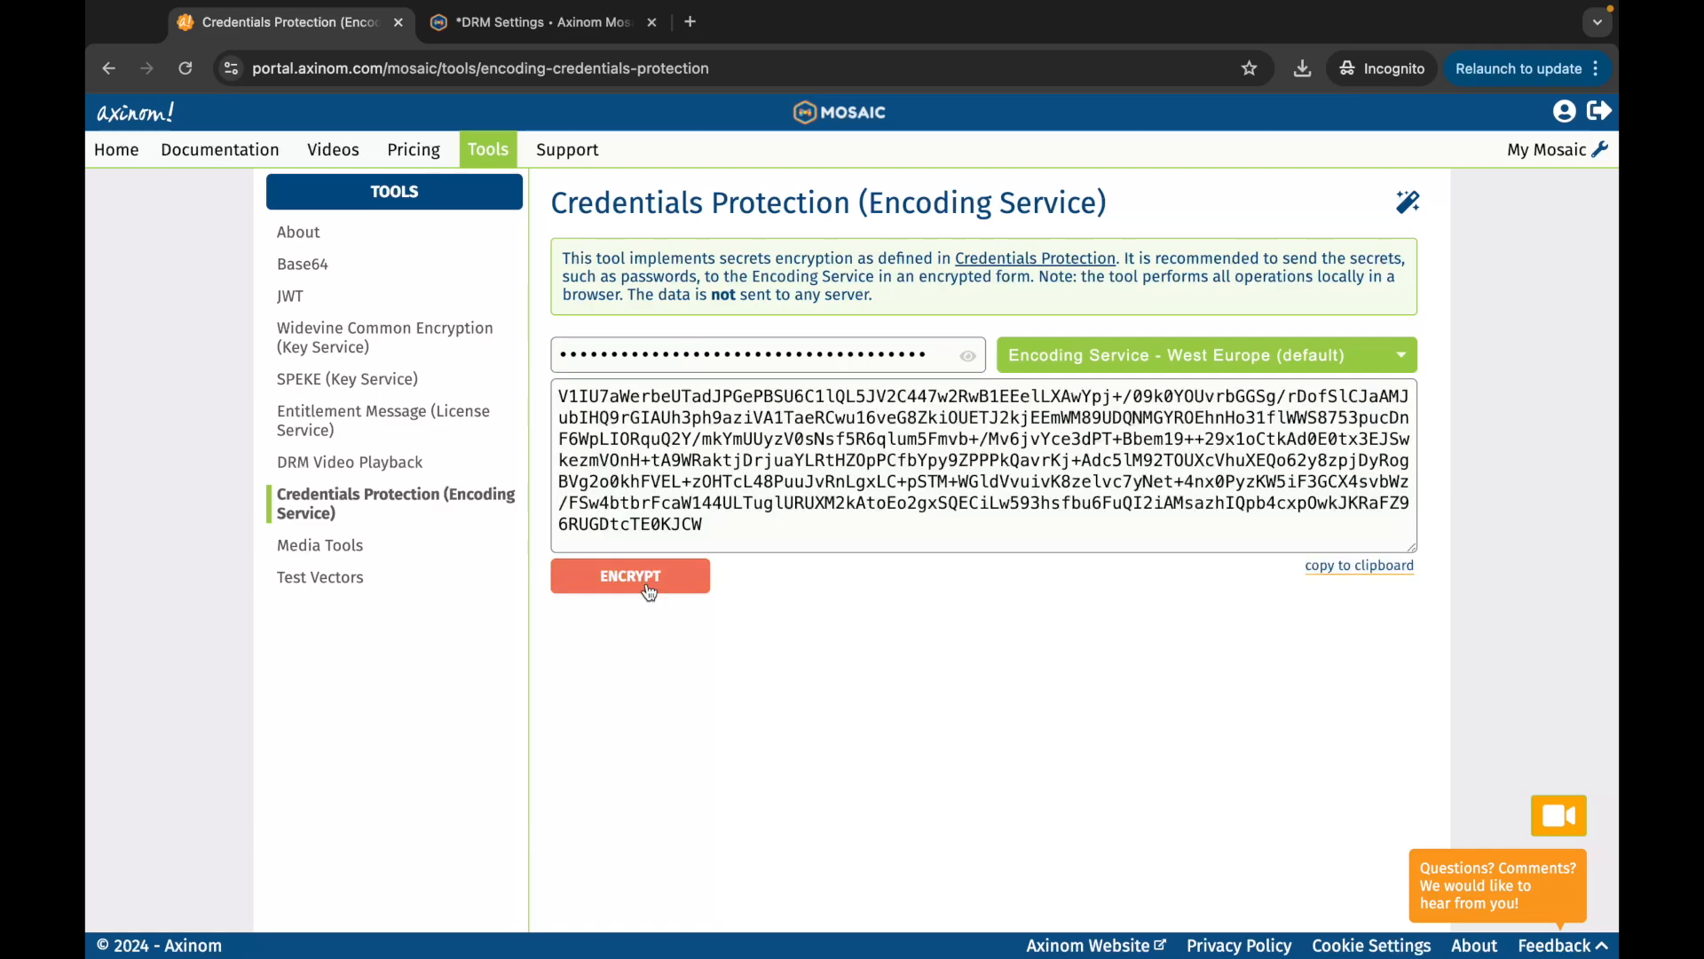
pyautogui.click(1338, 579)
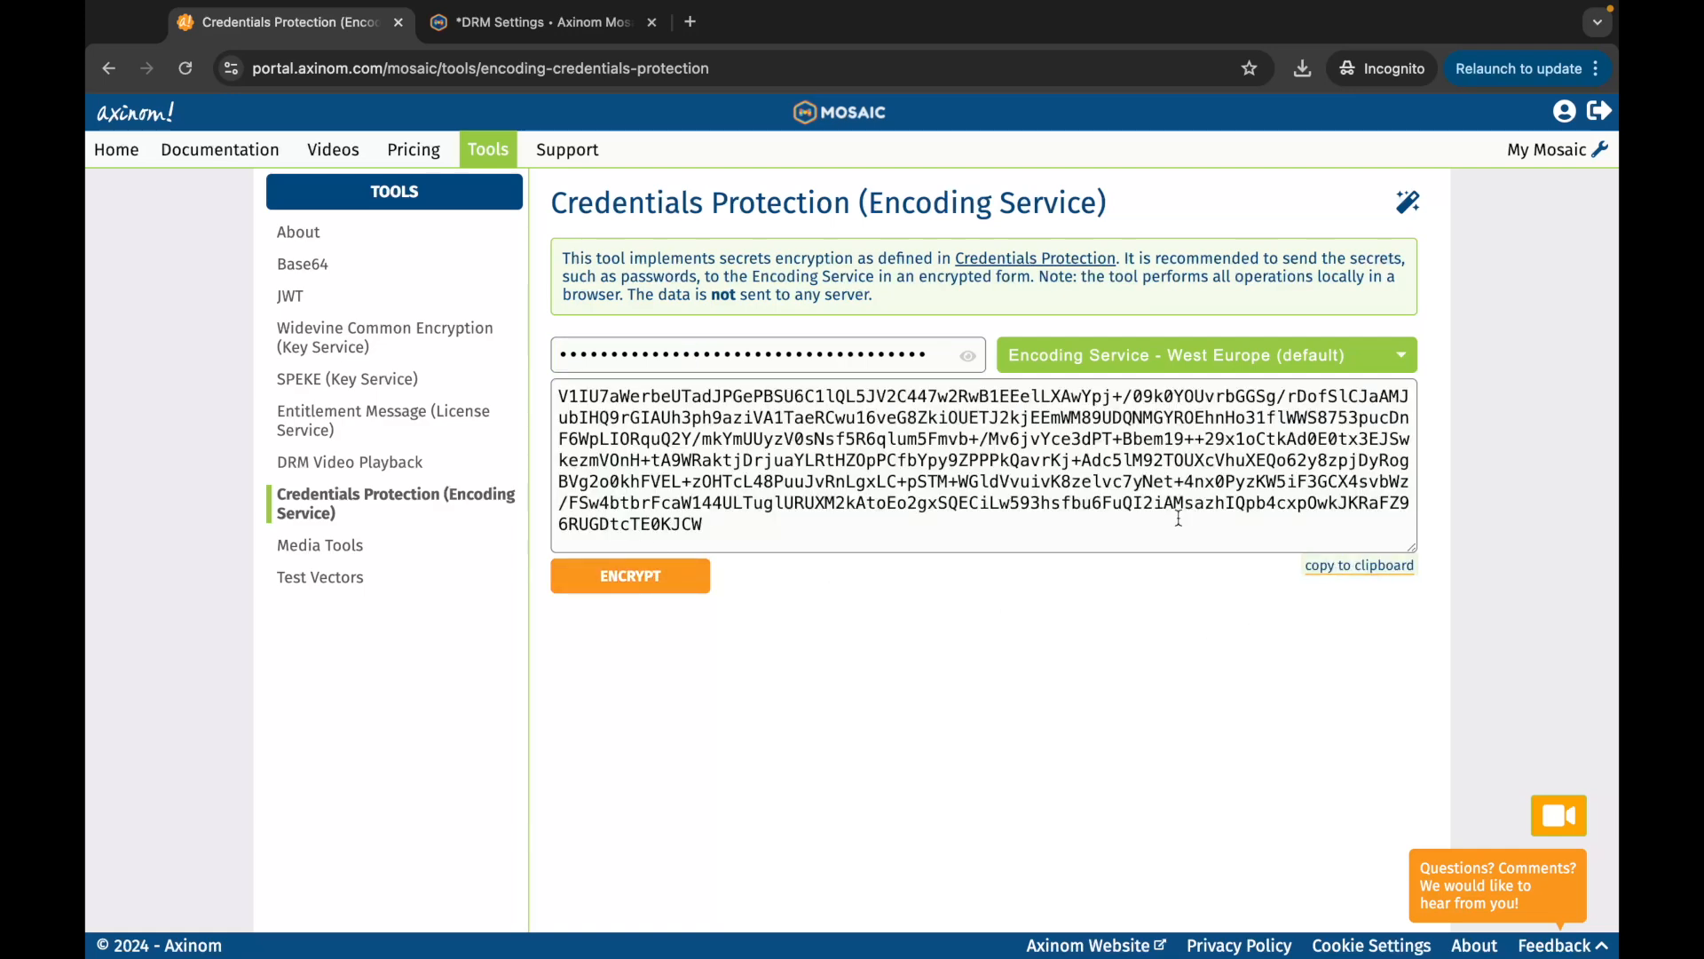
# Step: Paste the encrypted value into Key Seed ID and save the DRM Settings
pyautogui.click(561, 30)
pyautogui.click(492, 571)
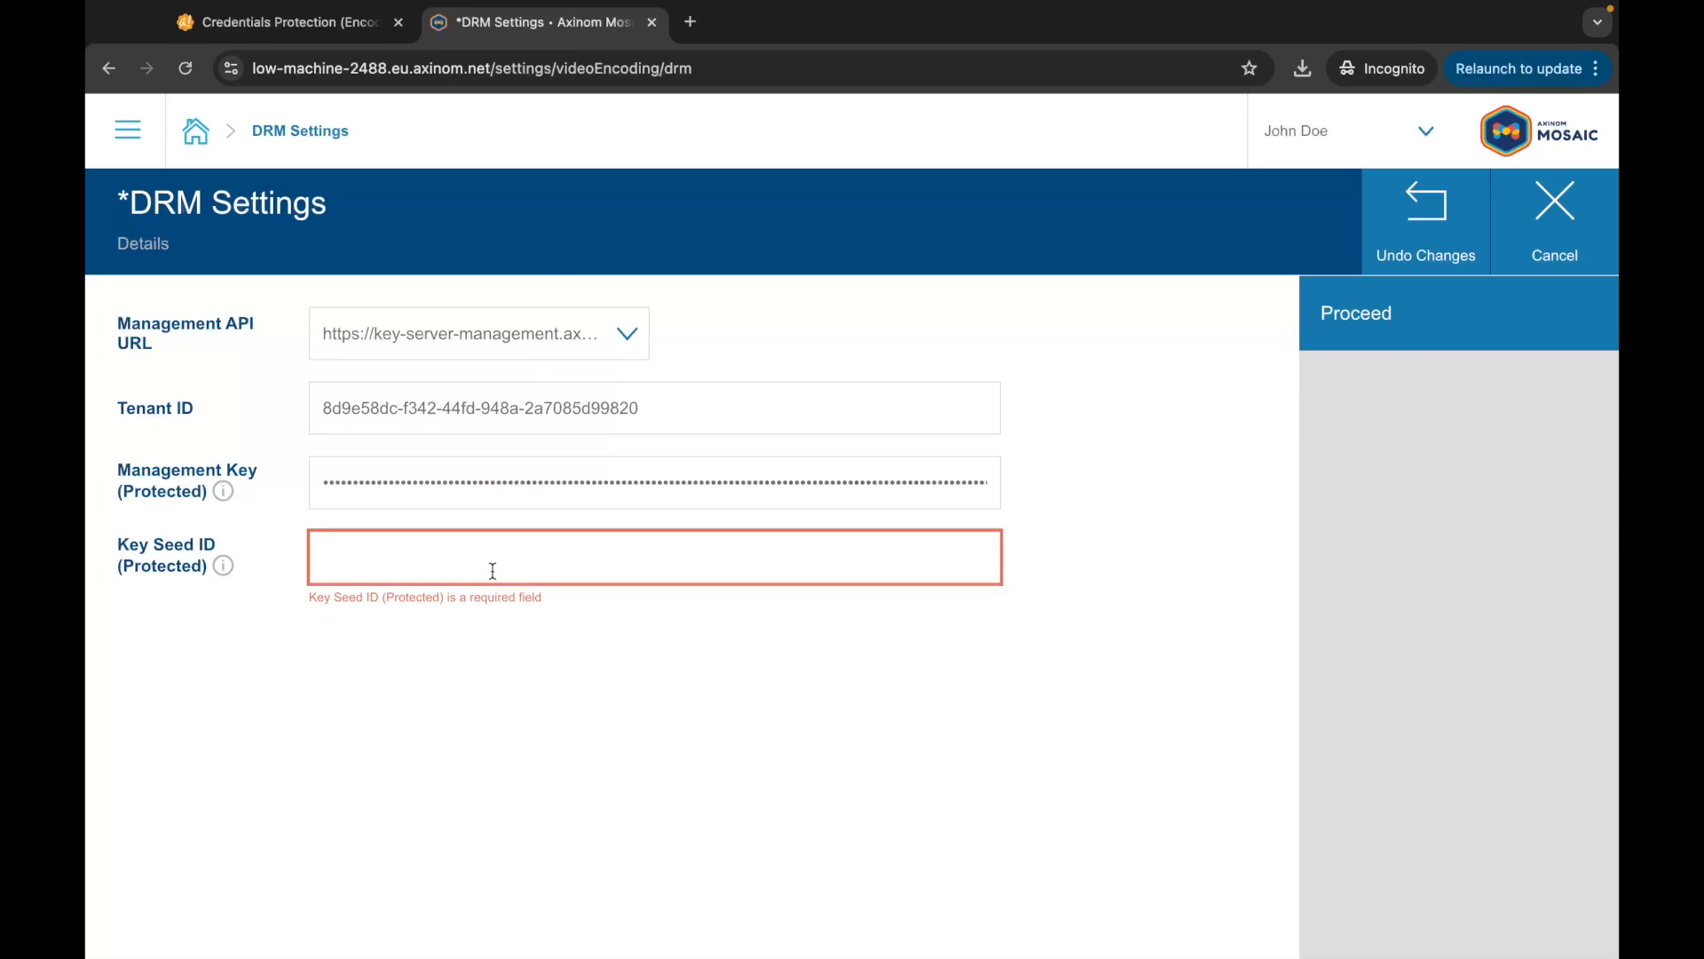
pyautogui.hotkey('ctrl', 'v')
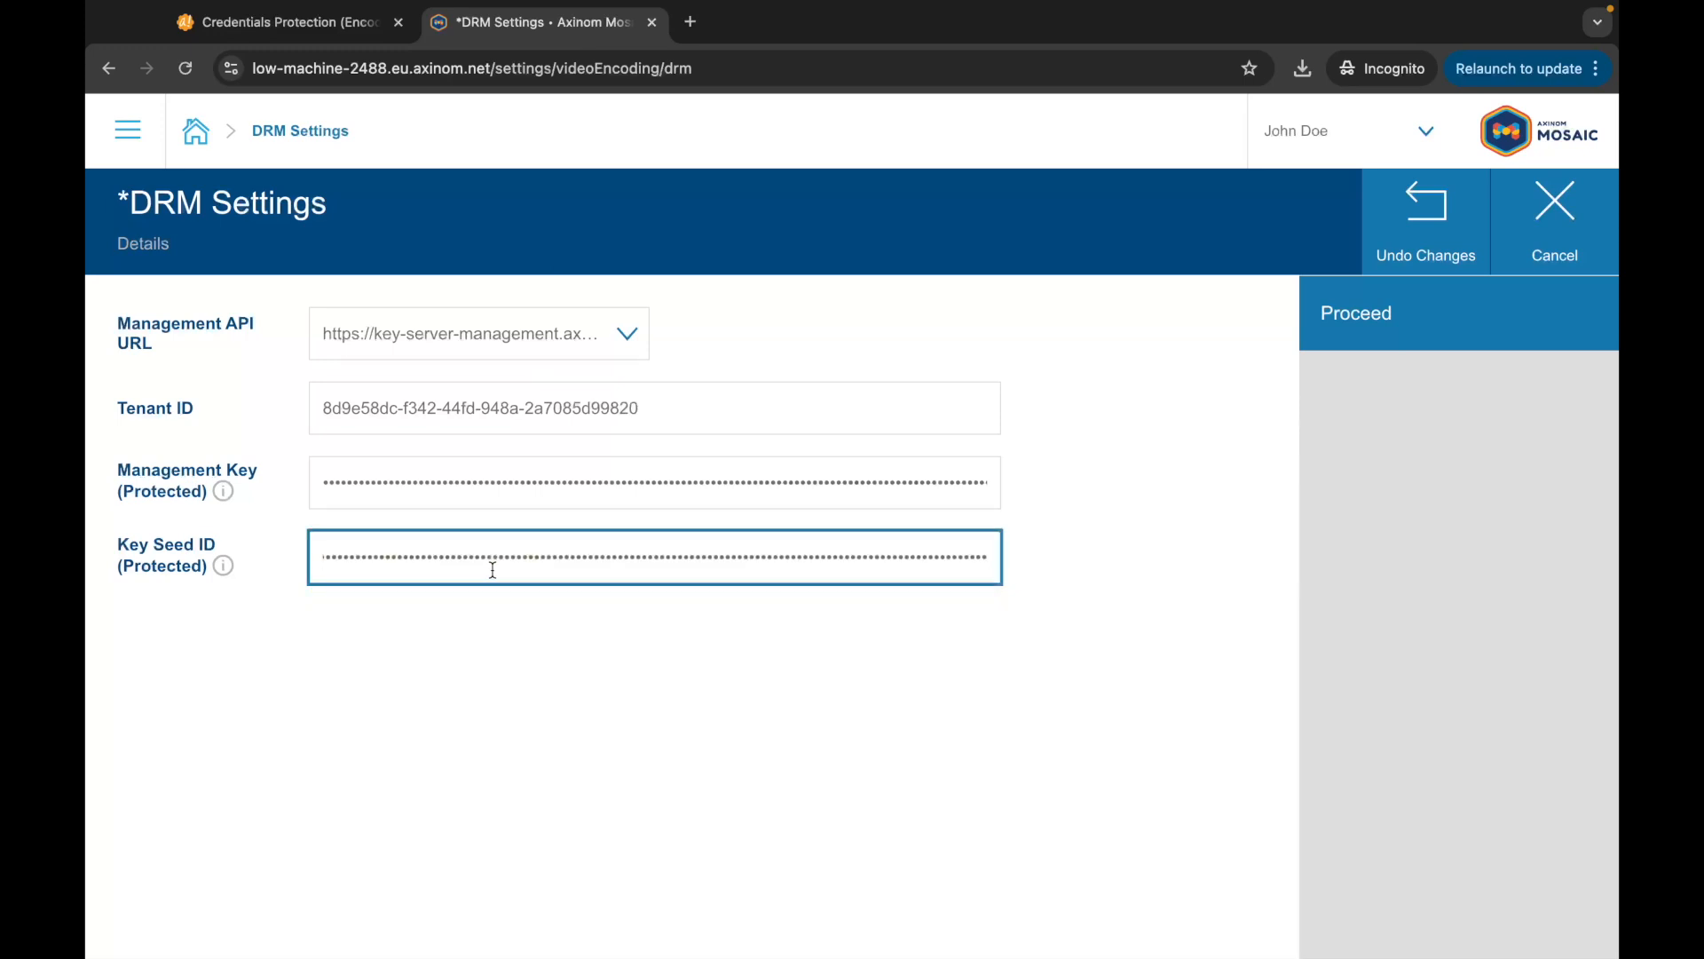
pyautogui.click(1050, 548)
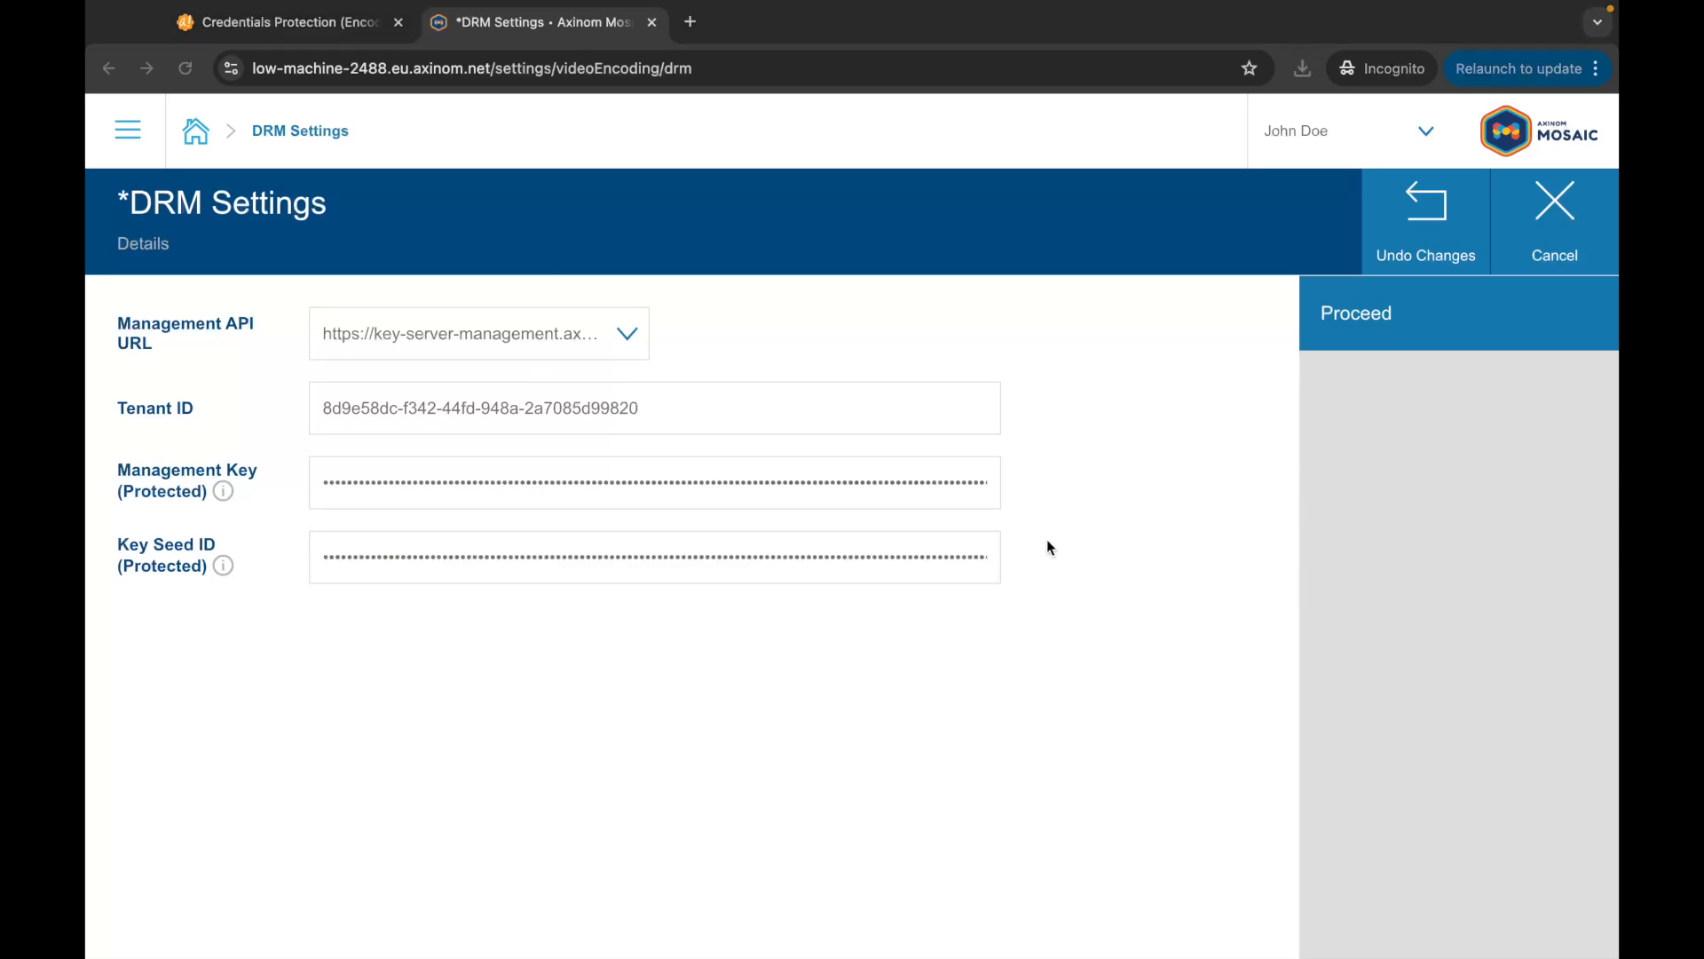
pyautogui.click(1353, 311)
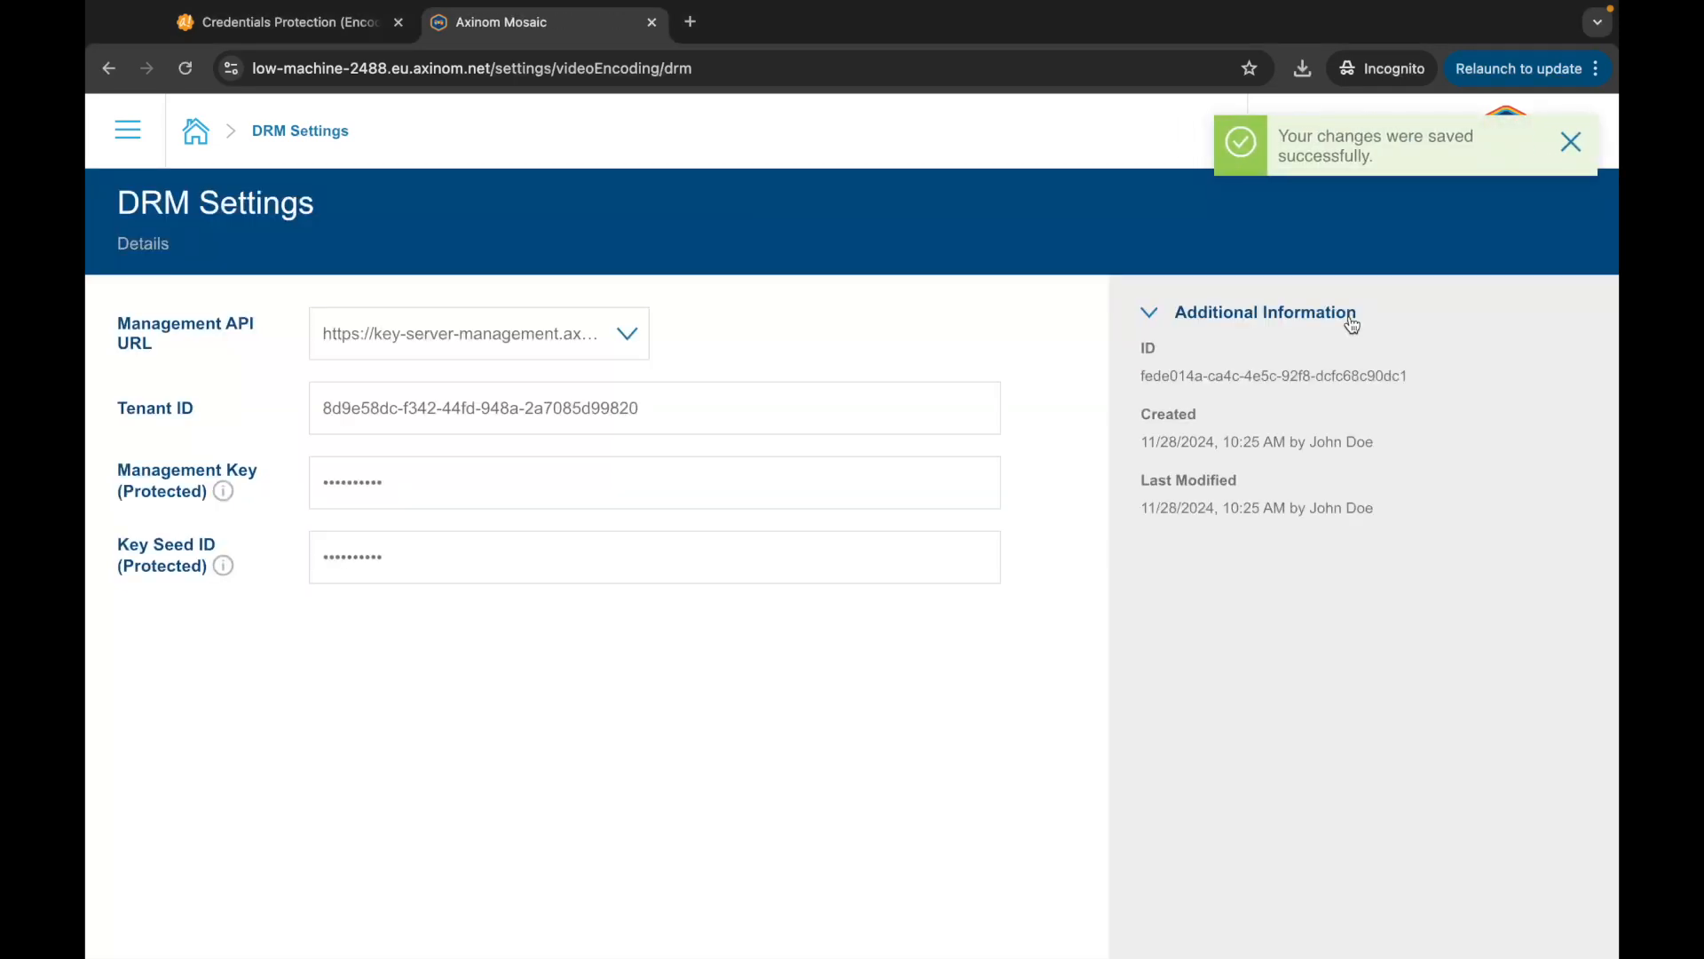
pyautogui.click(128, 131)
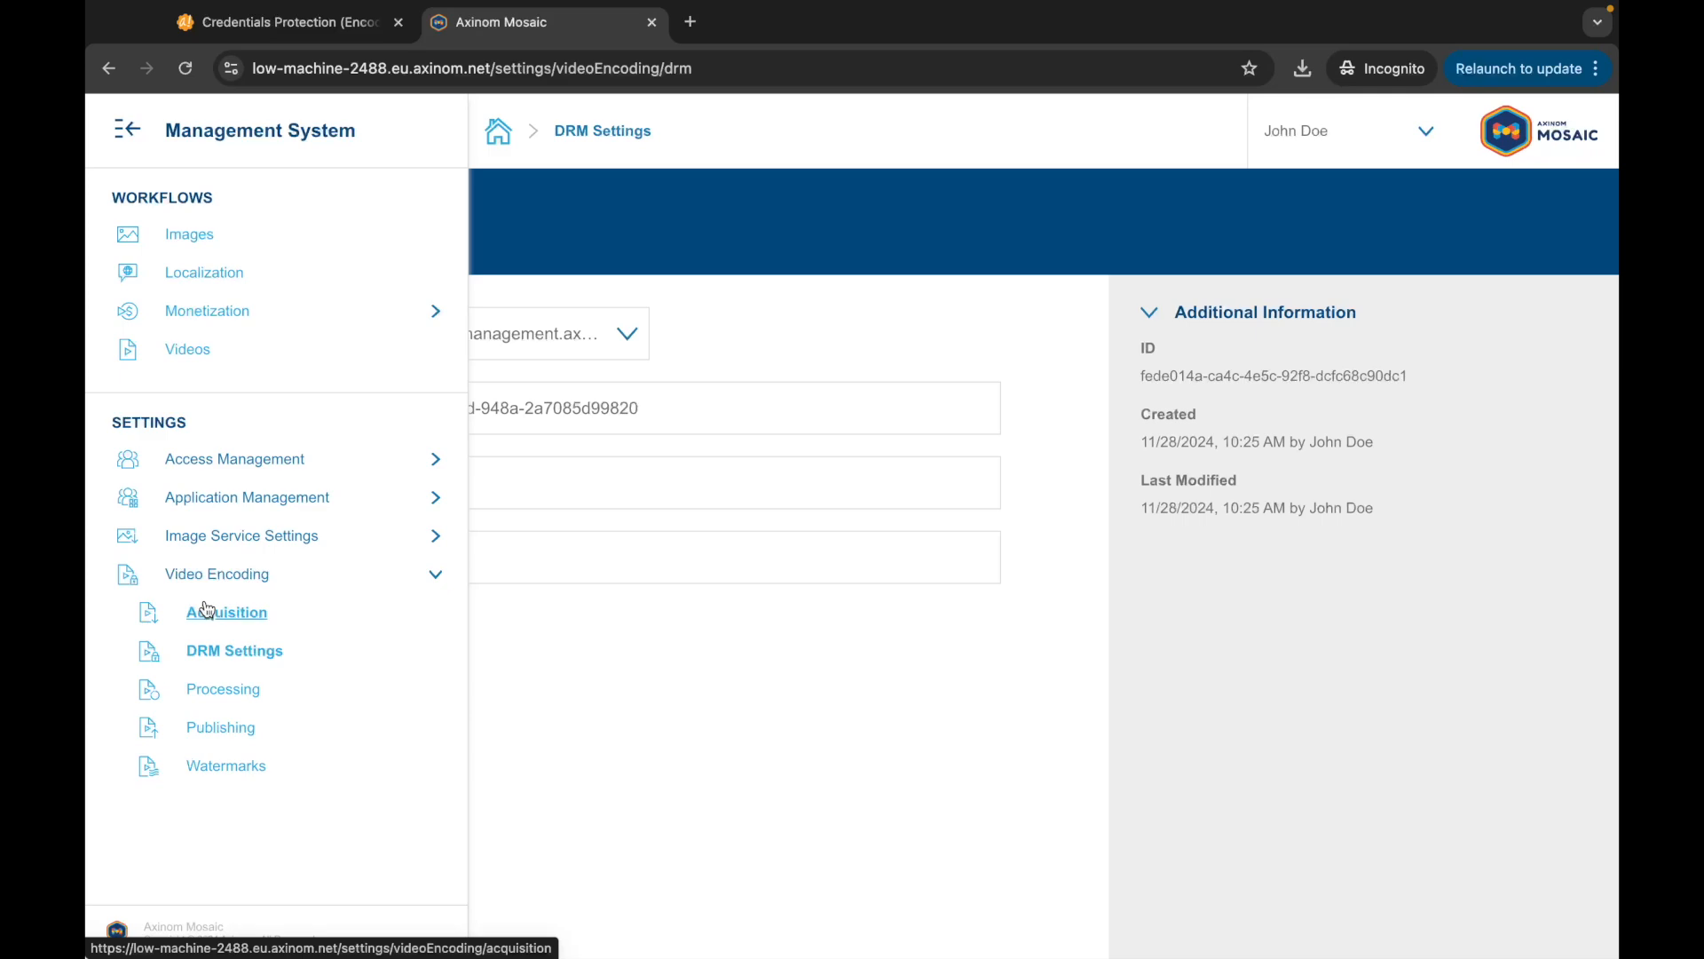
# Step: View the portal's Videos page, then open Mosaic's Video Encoding Processing profiles list
pyautogui.click(283, 22)
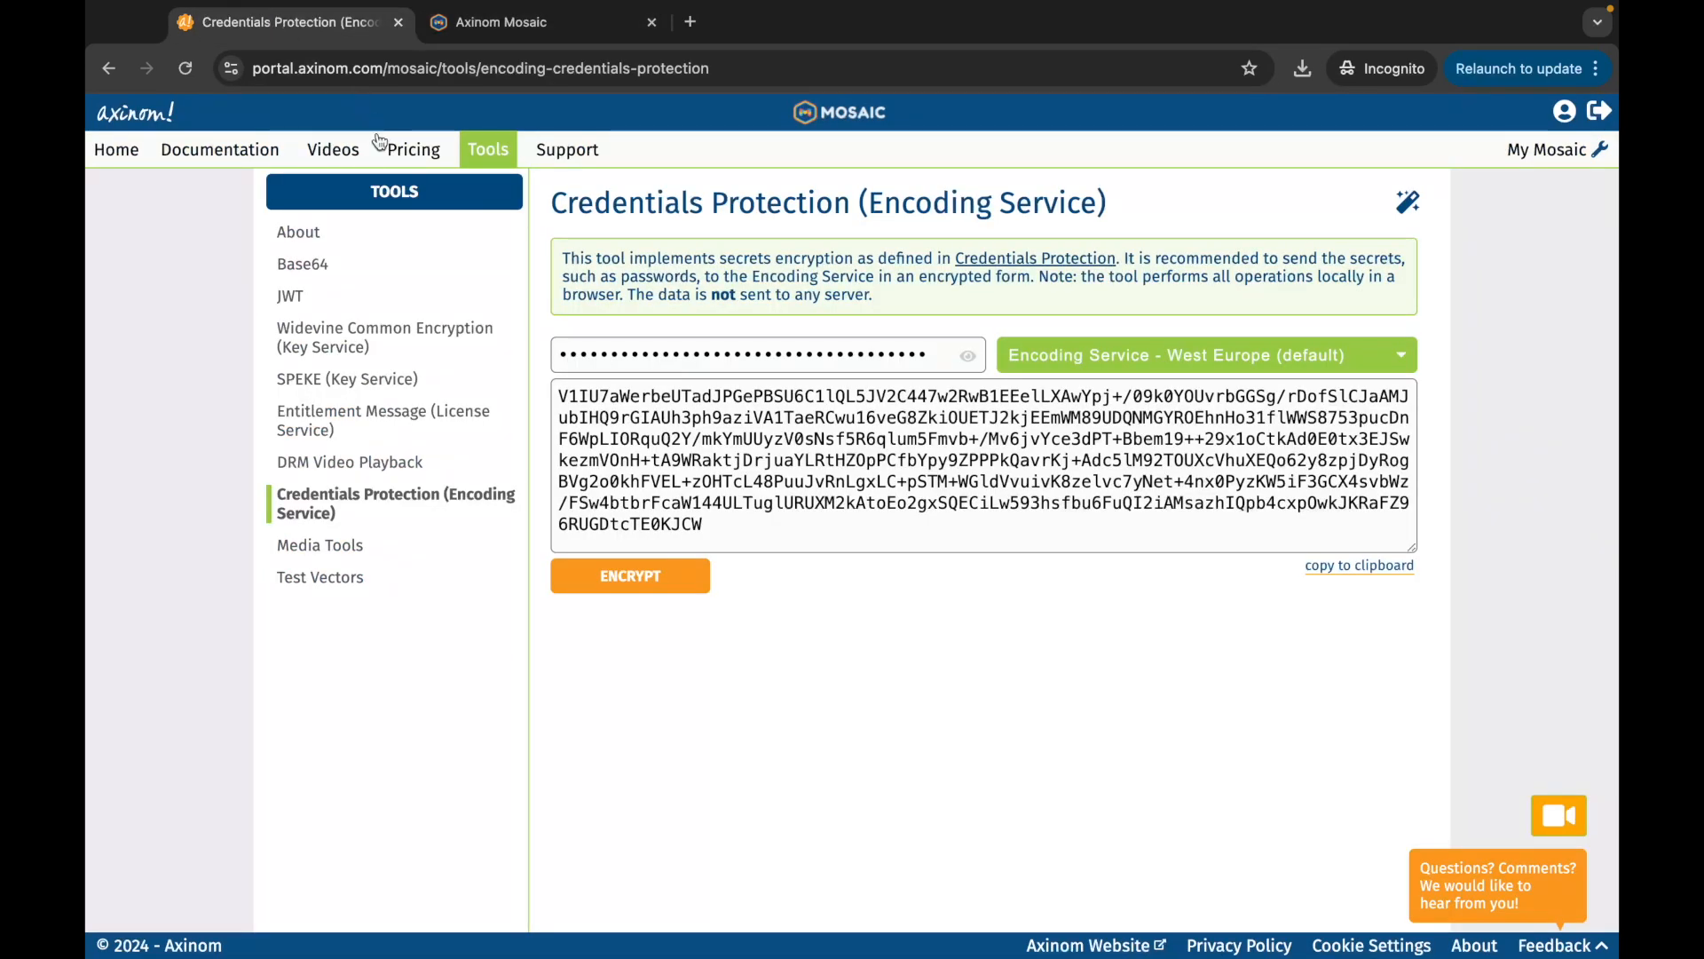
pyautogui.click(343, 158)
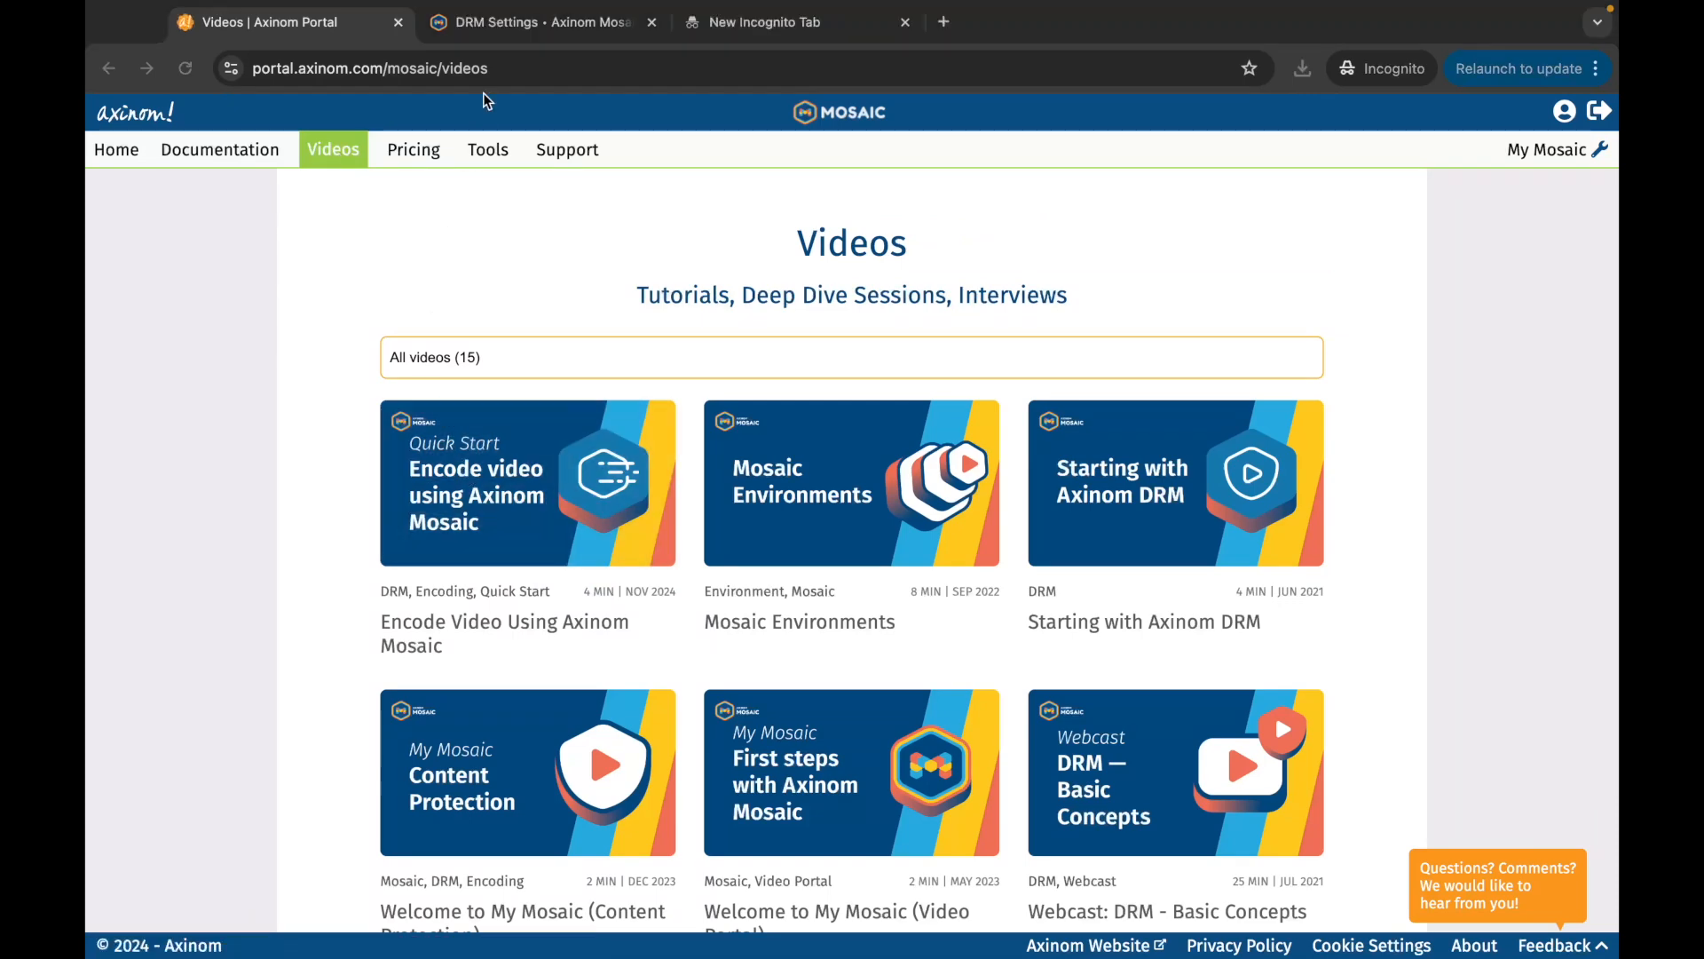
pyautogui.click(519, 30)
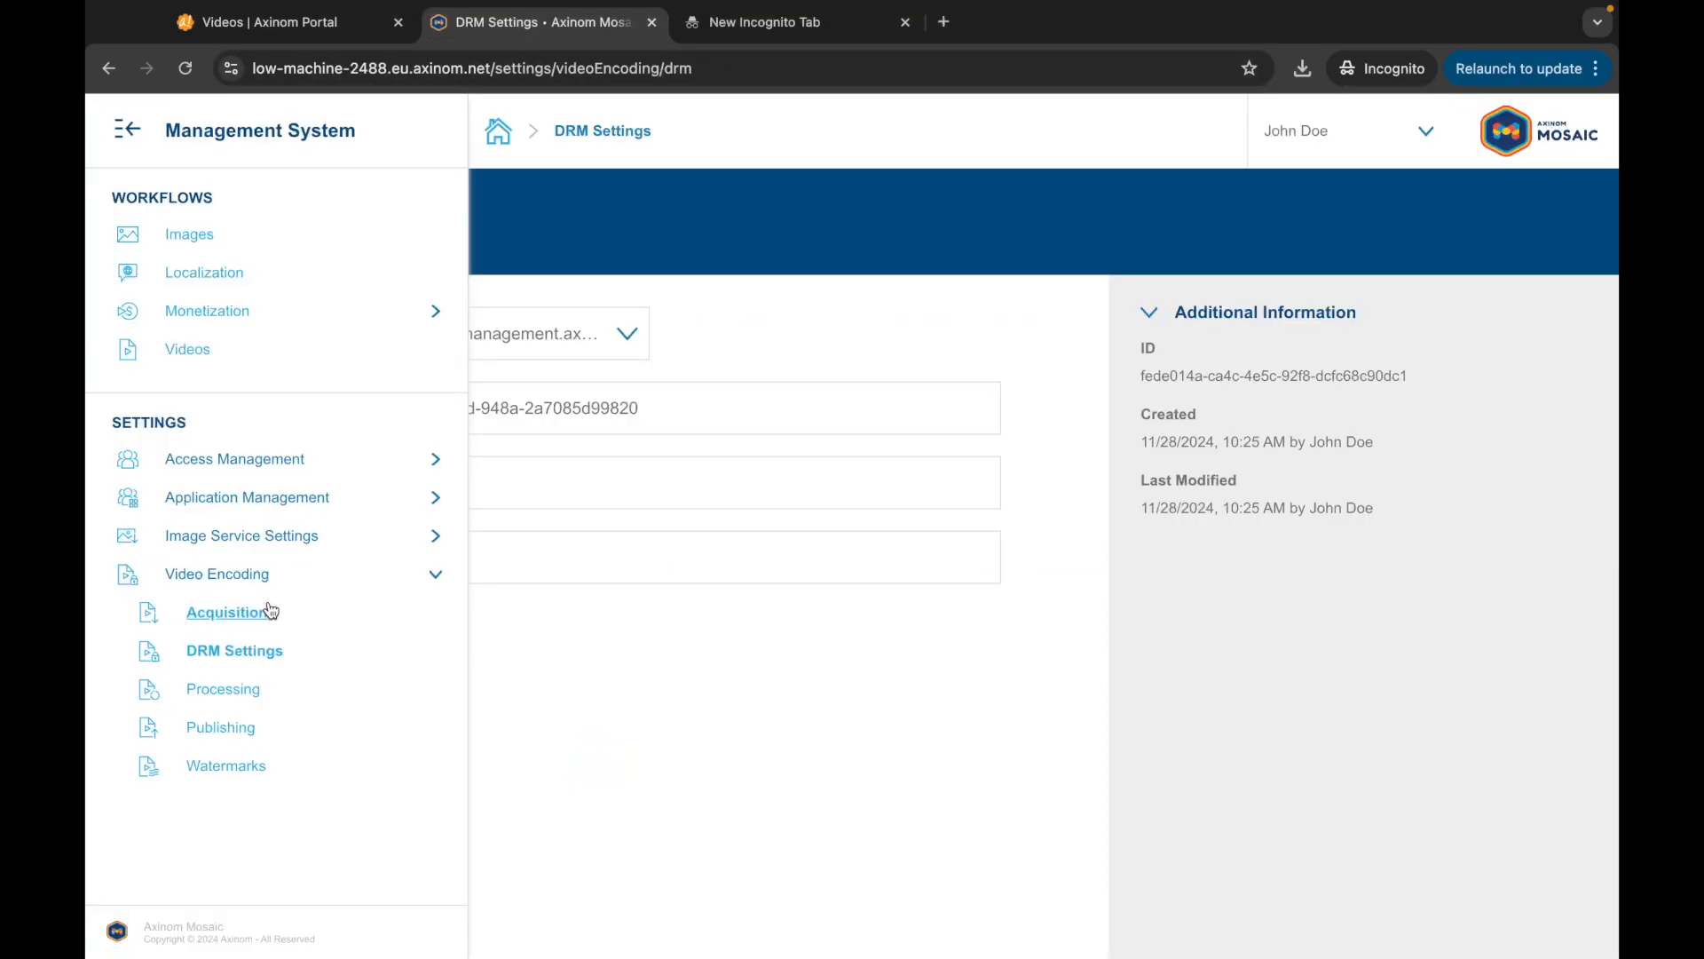
pyautogui.click(241, 691)
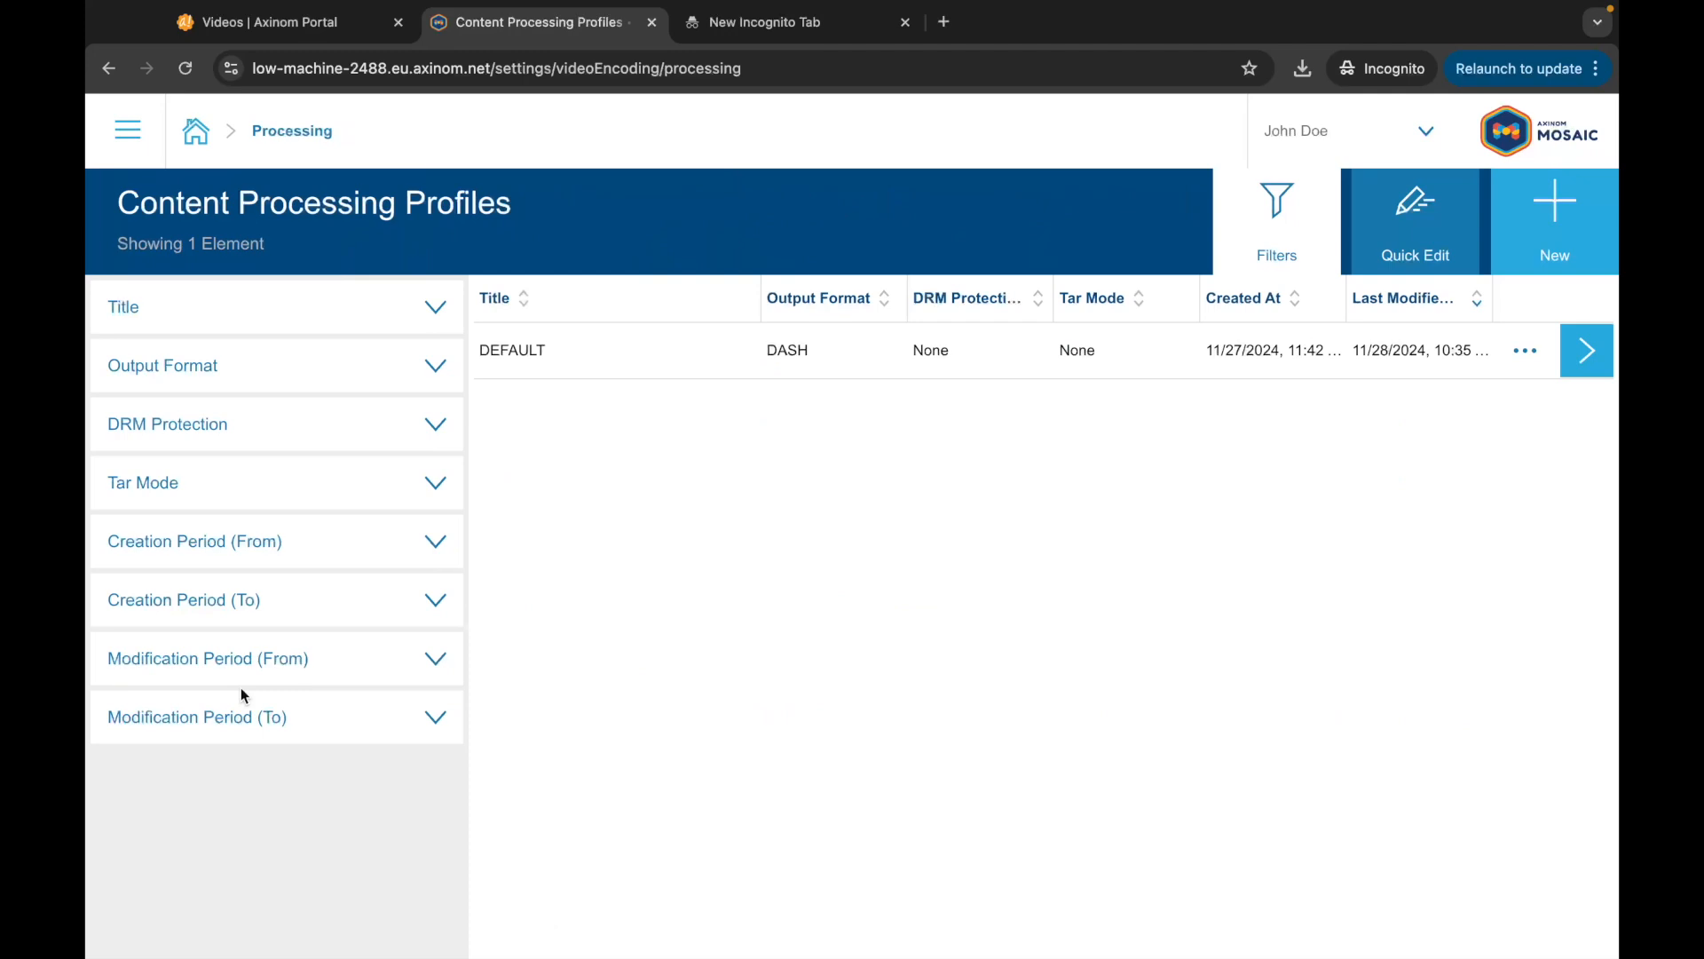
# Step: Change the DEFAULT profile's DRM Protection from none to Single Key and save
pyautogui.click(498, 379)
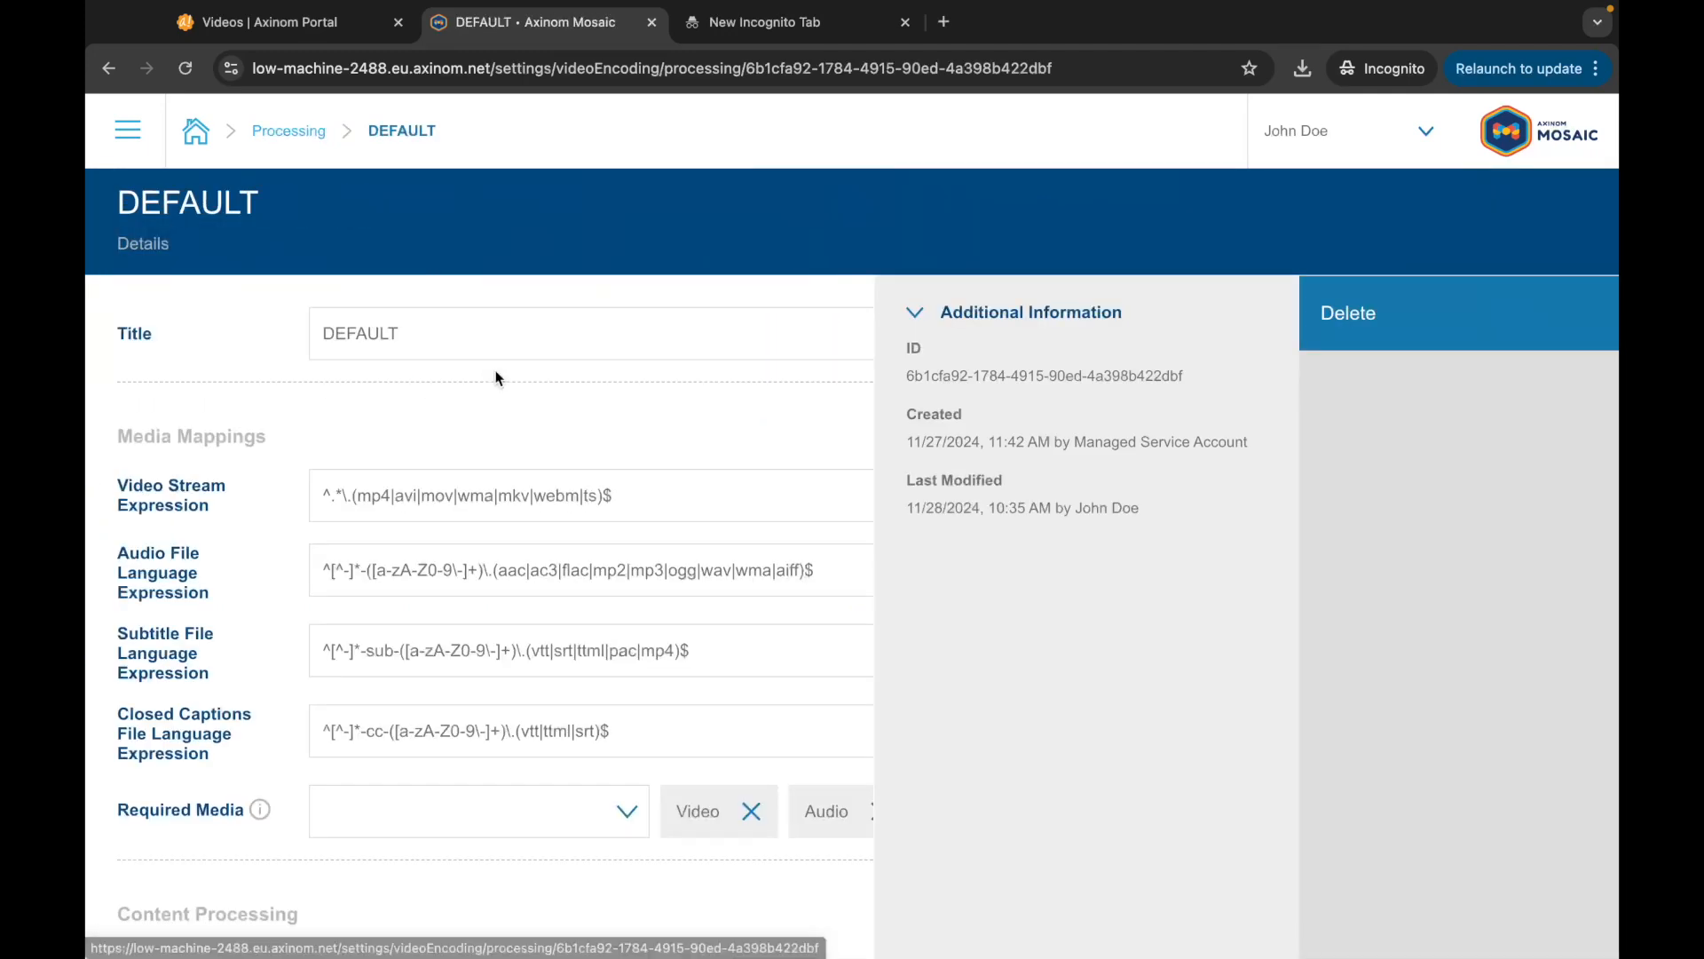
pyautogui.scroll(-1, 496, 379)
pyautogui.click(455, 683)
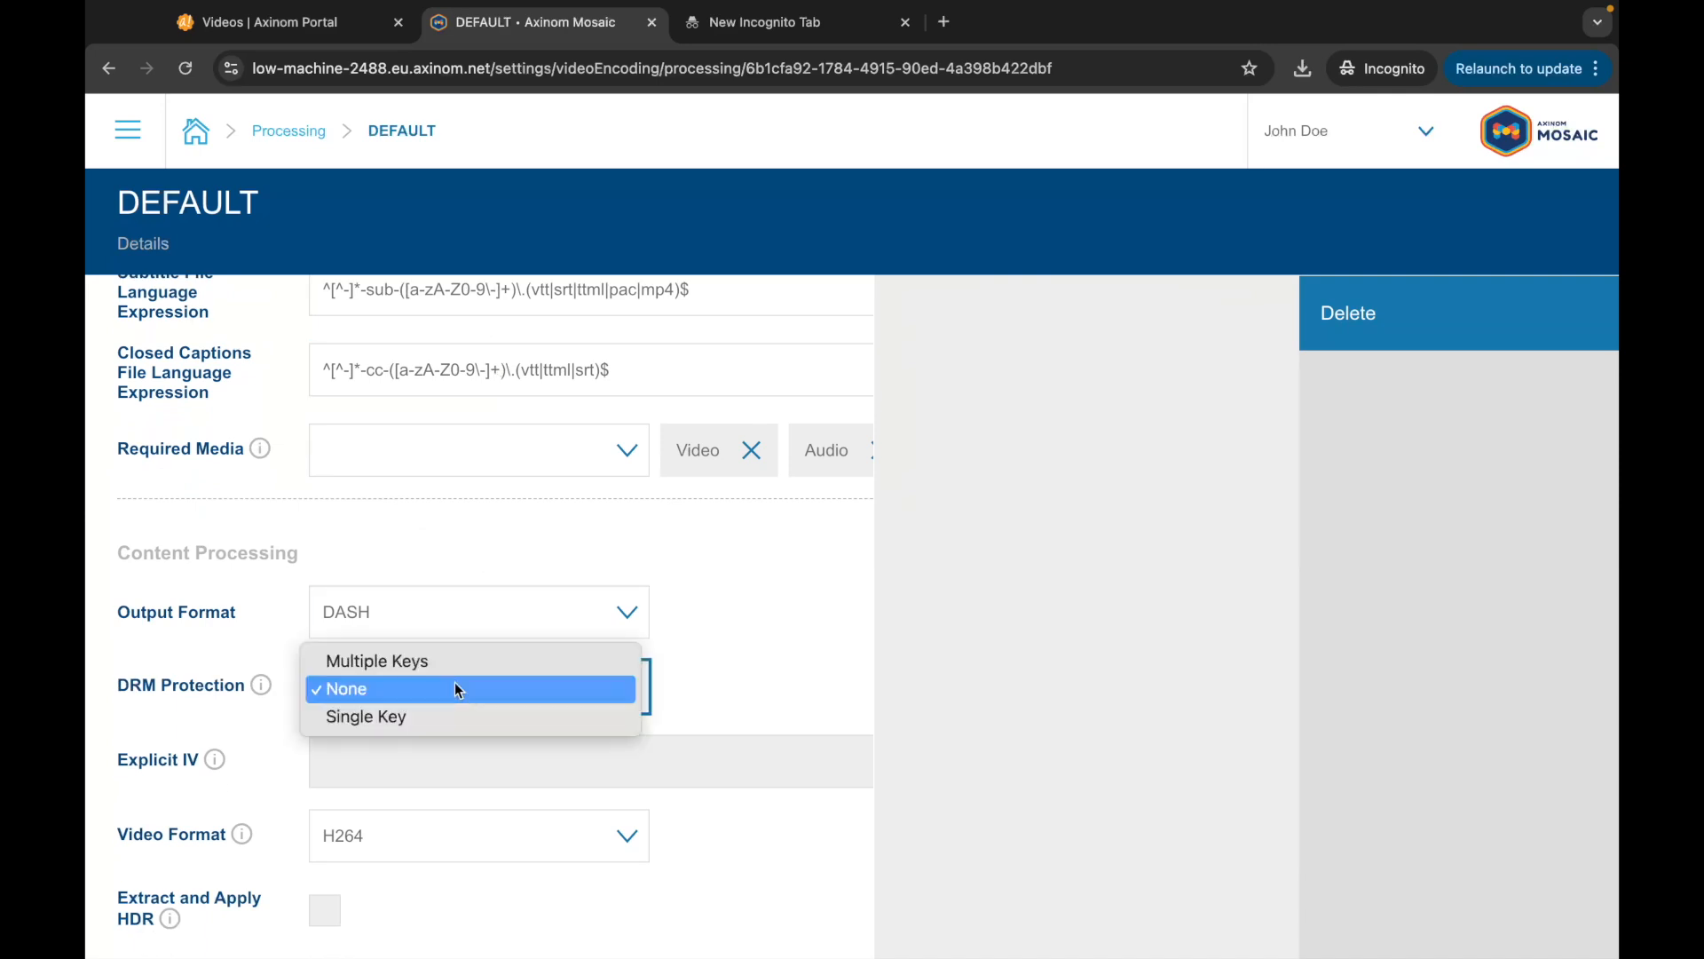
pyautogui.click(449, 715)
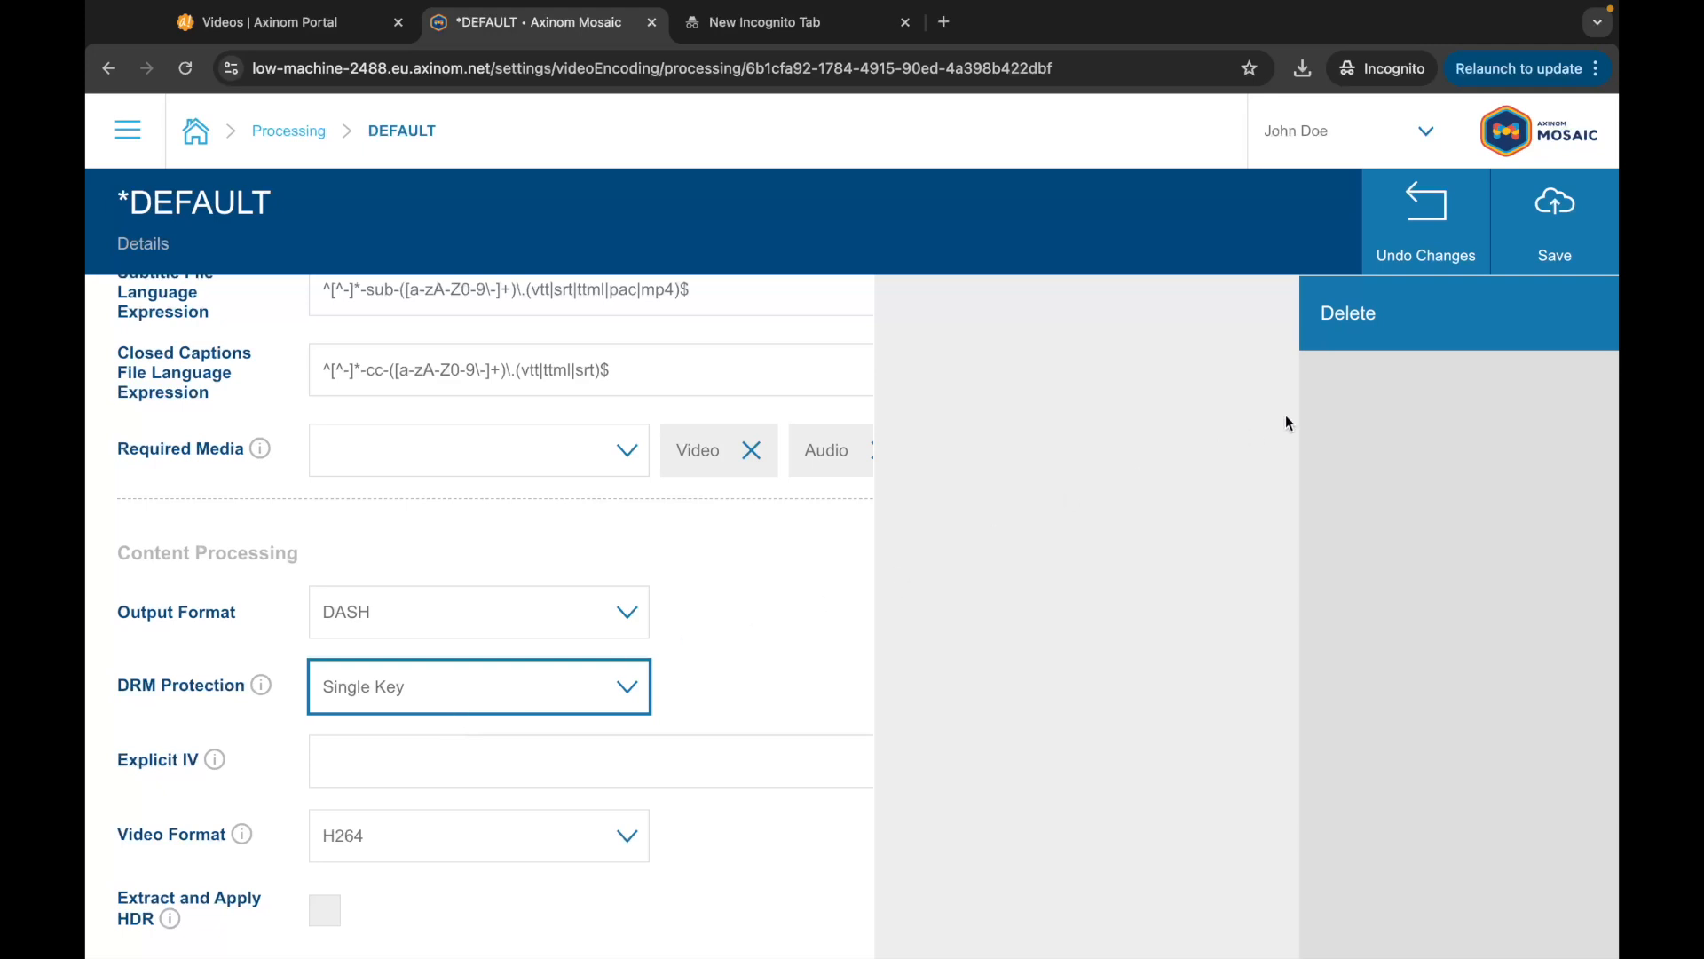
pyautogui.click(1529, 232)
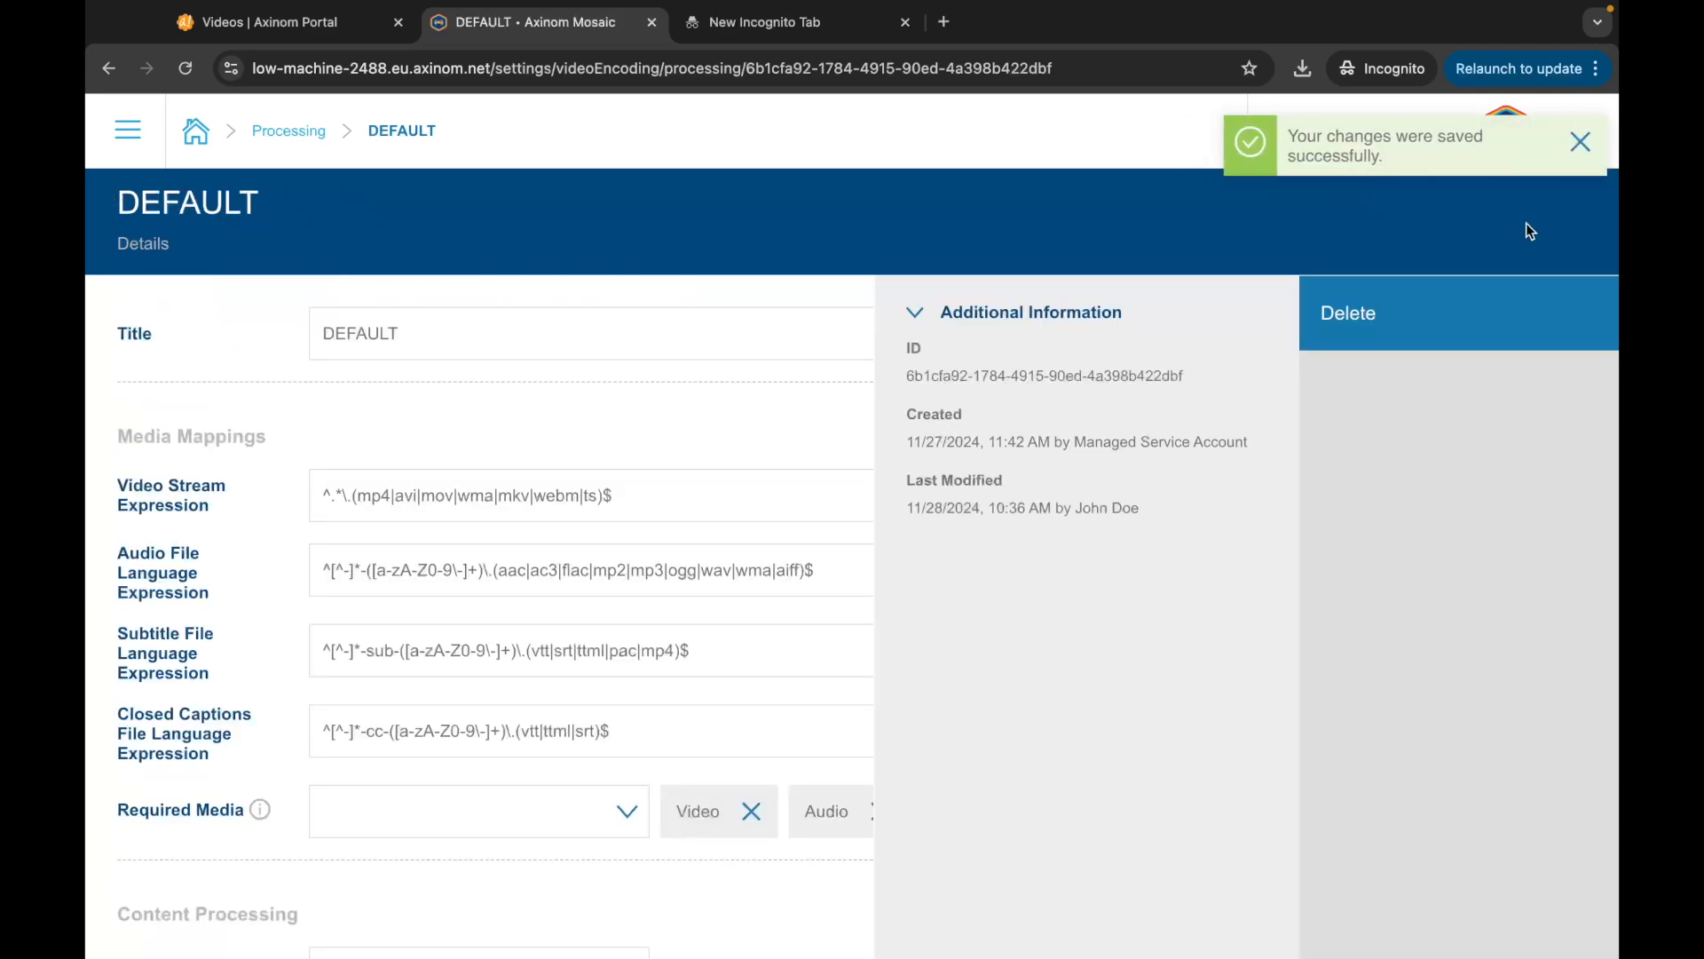
# Step: Create a new video from the Encode with DRM Protection source and encode it with the DEFAULT profile
pyautogui.click(137, 149)
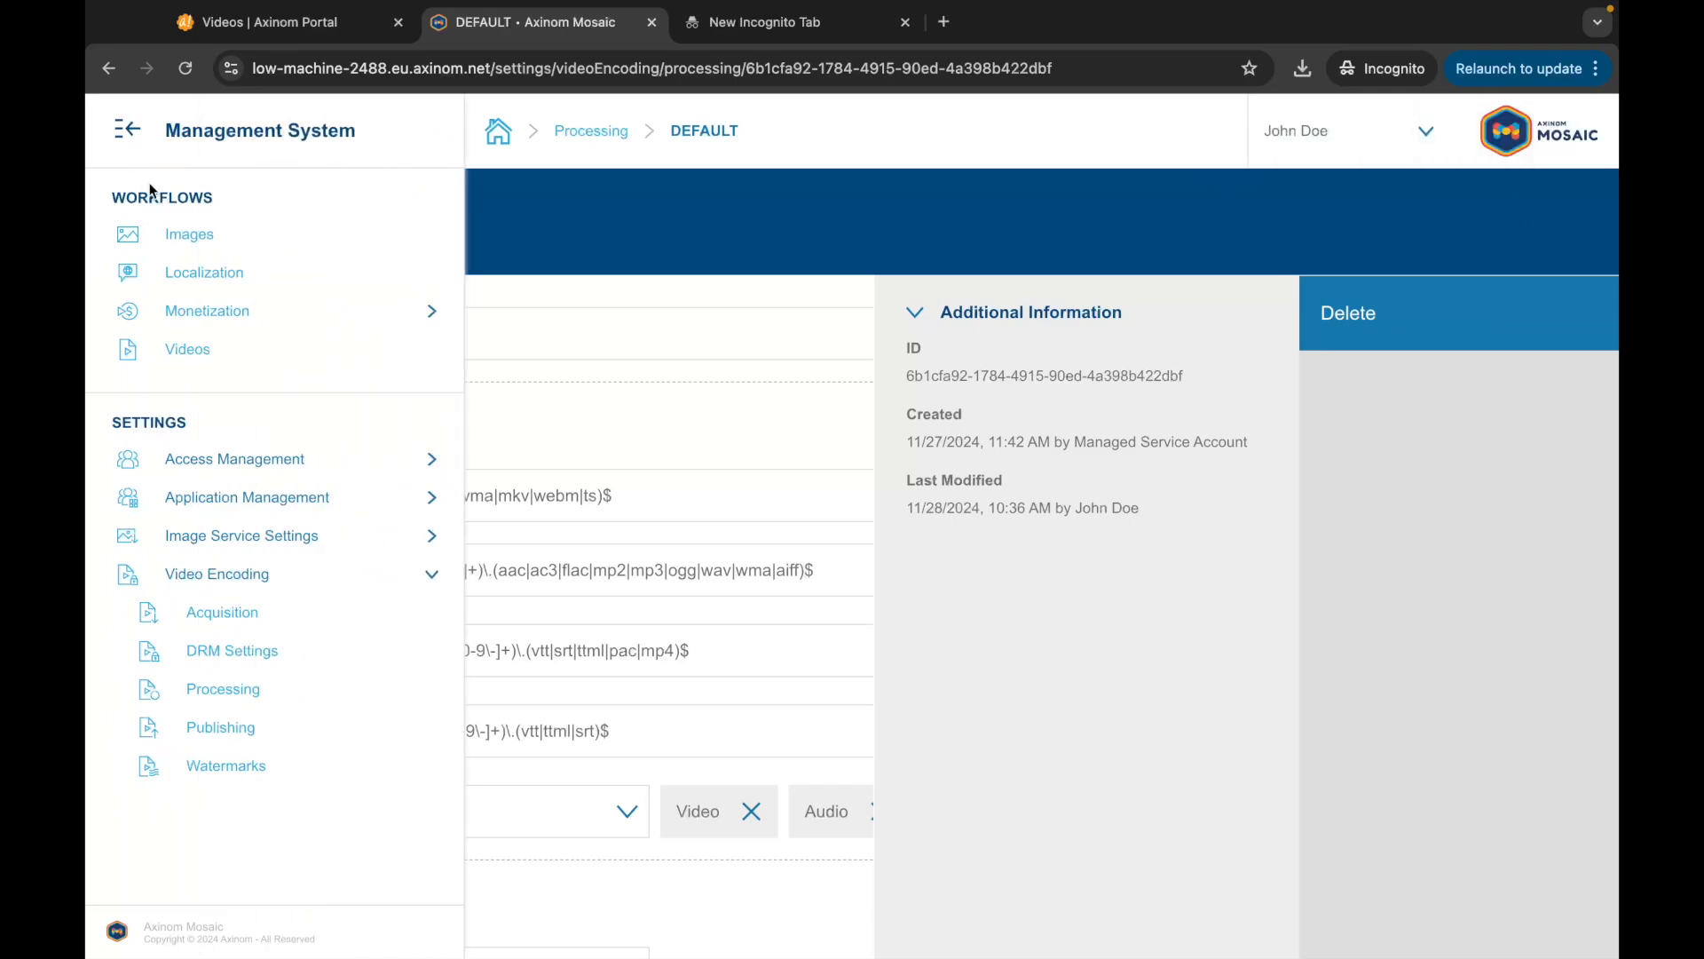
pyautogui.click(187, 347)
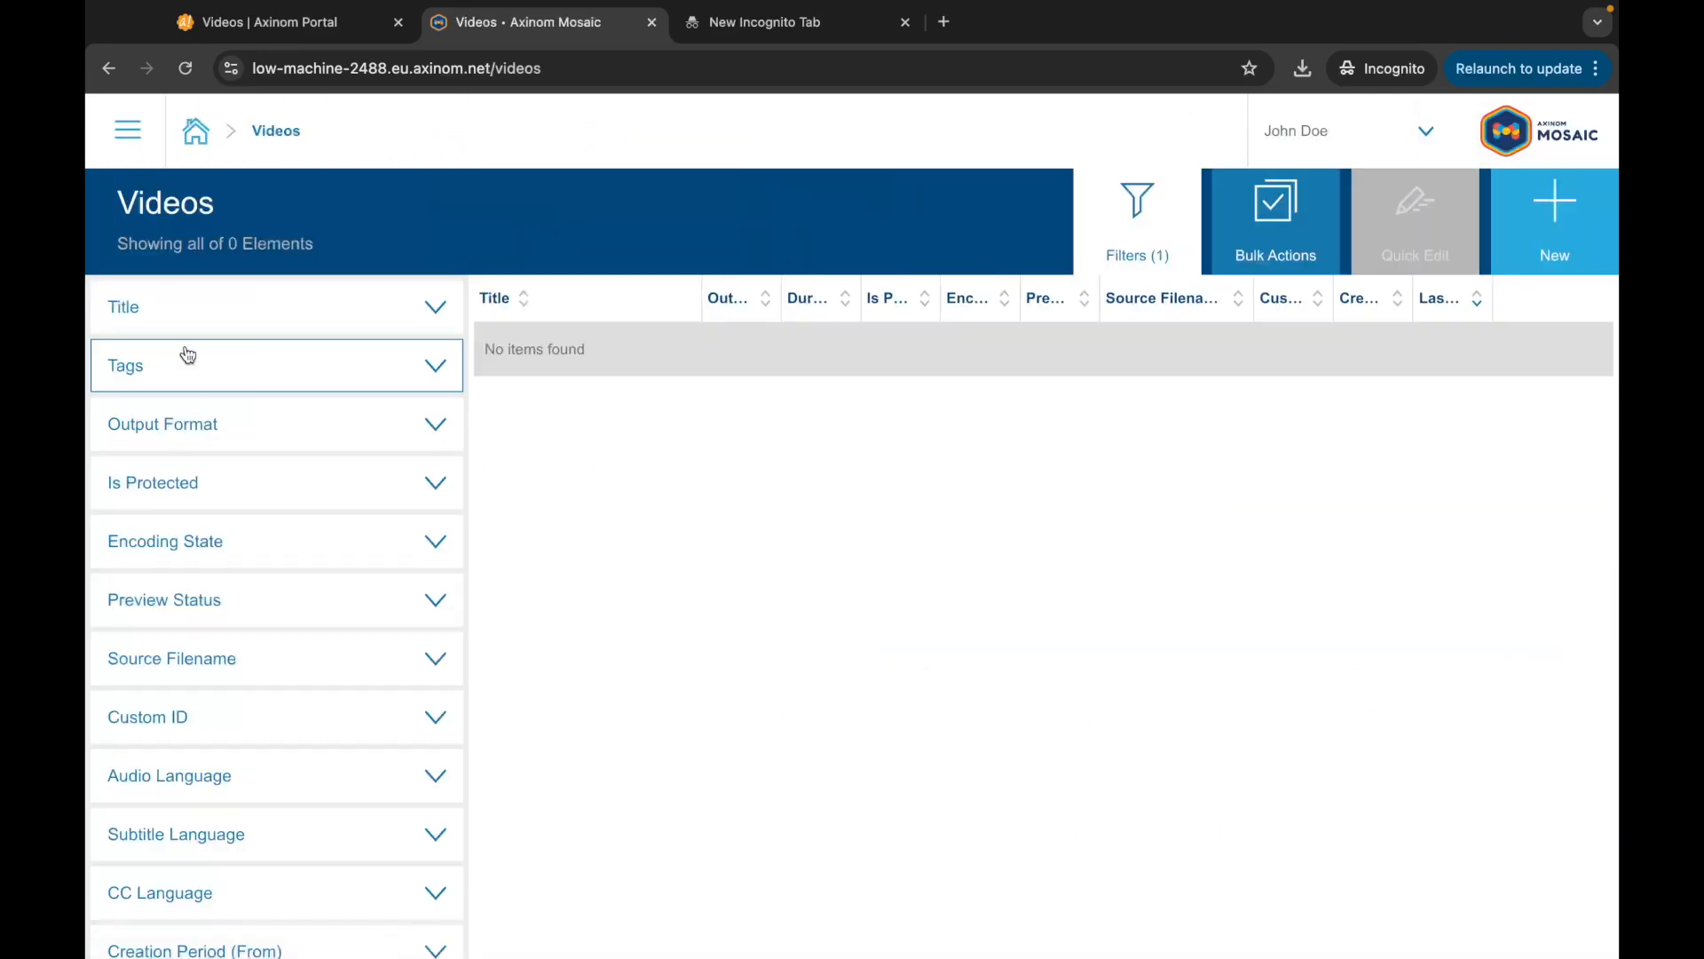
pyautogui.click(1564, 209)
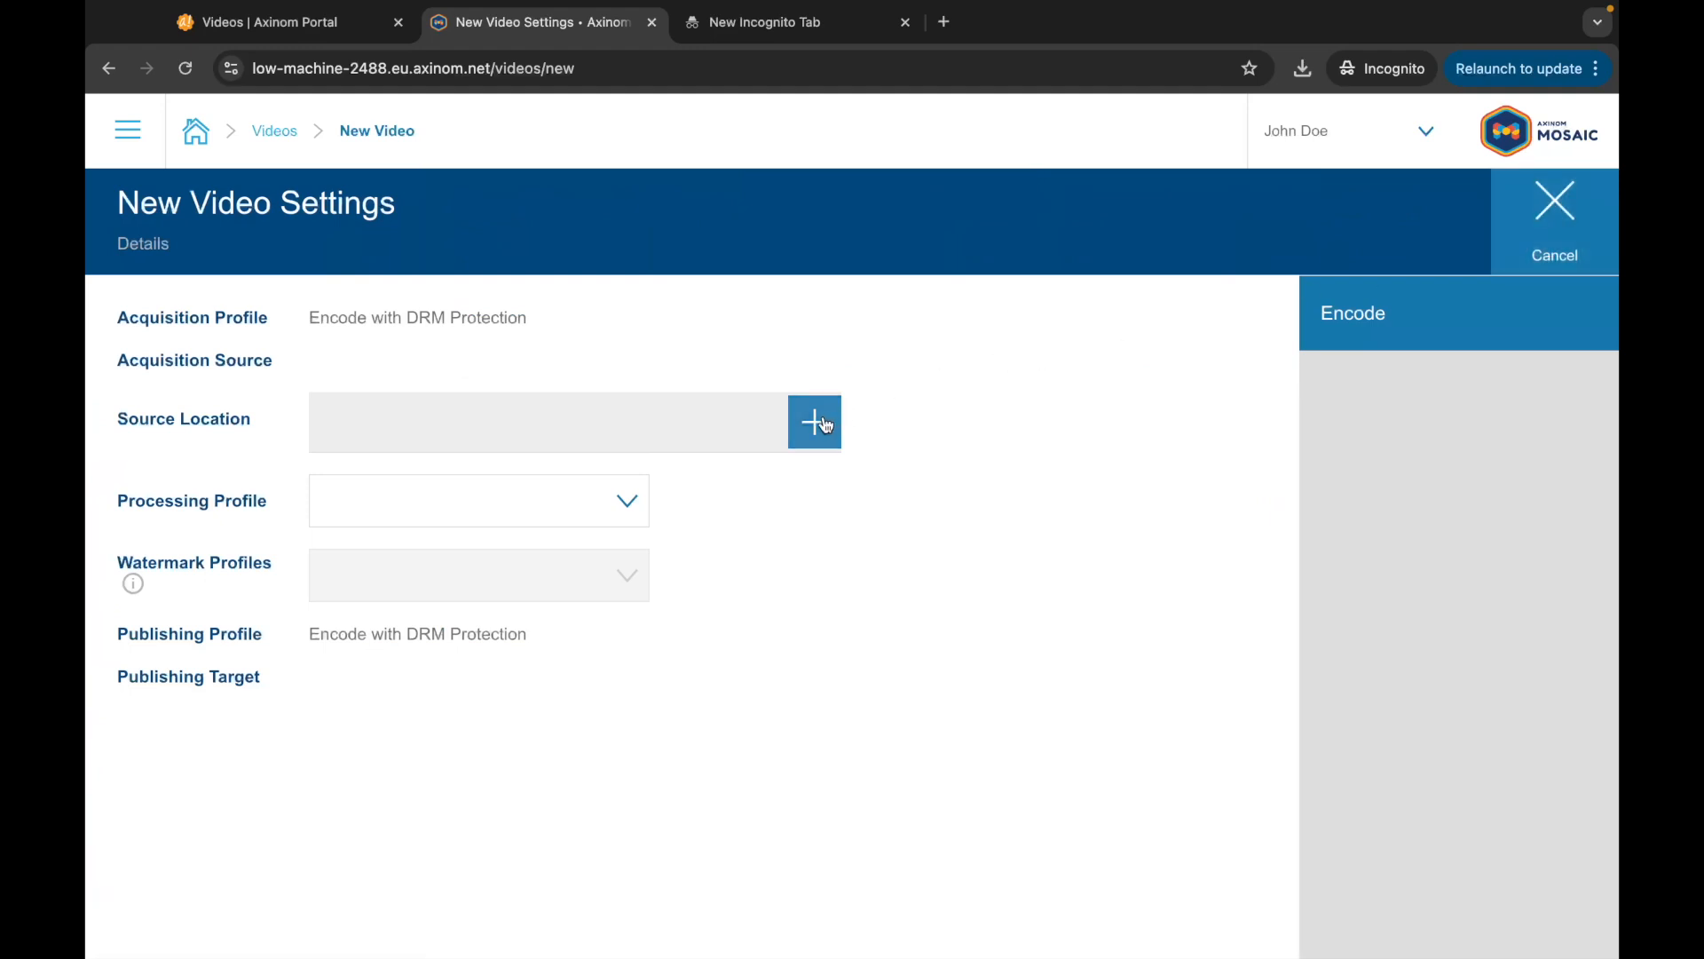
pyautogui.click(822, 421)
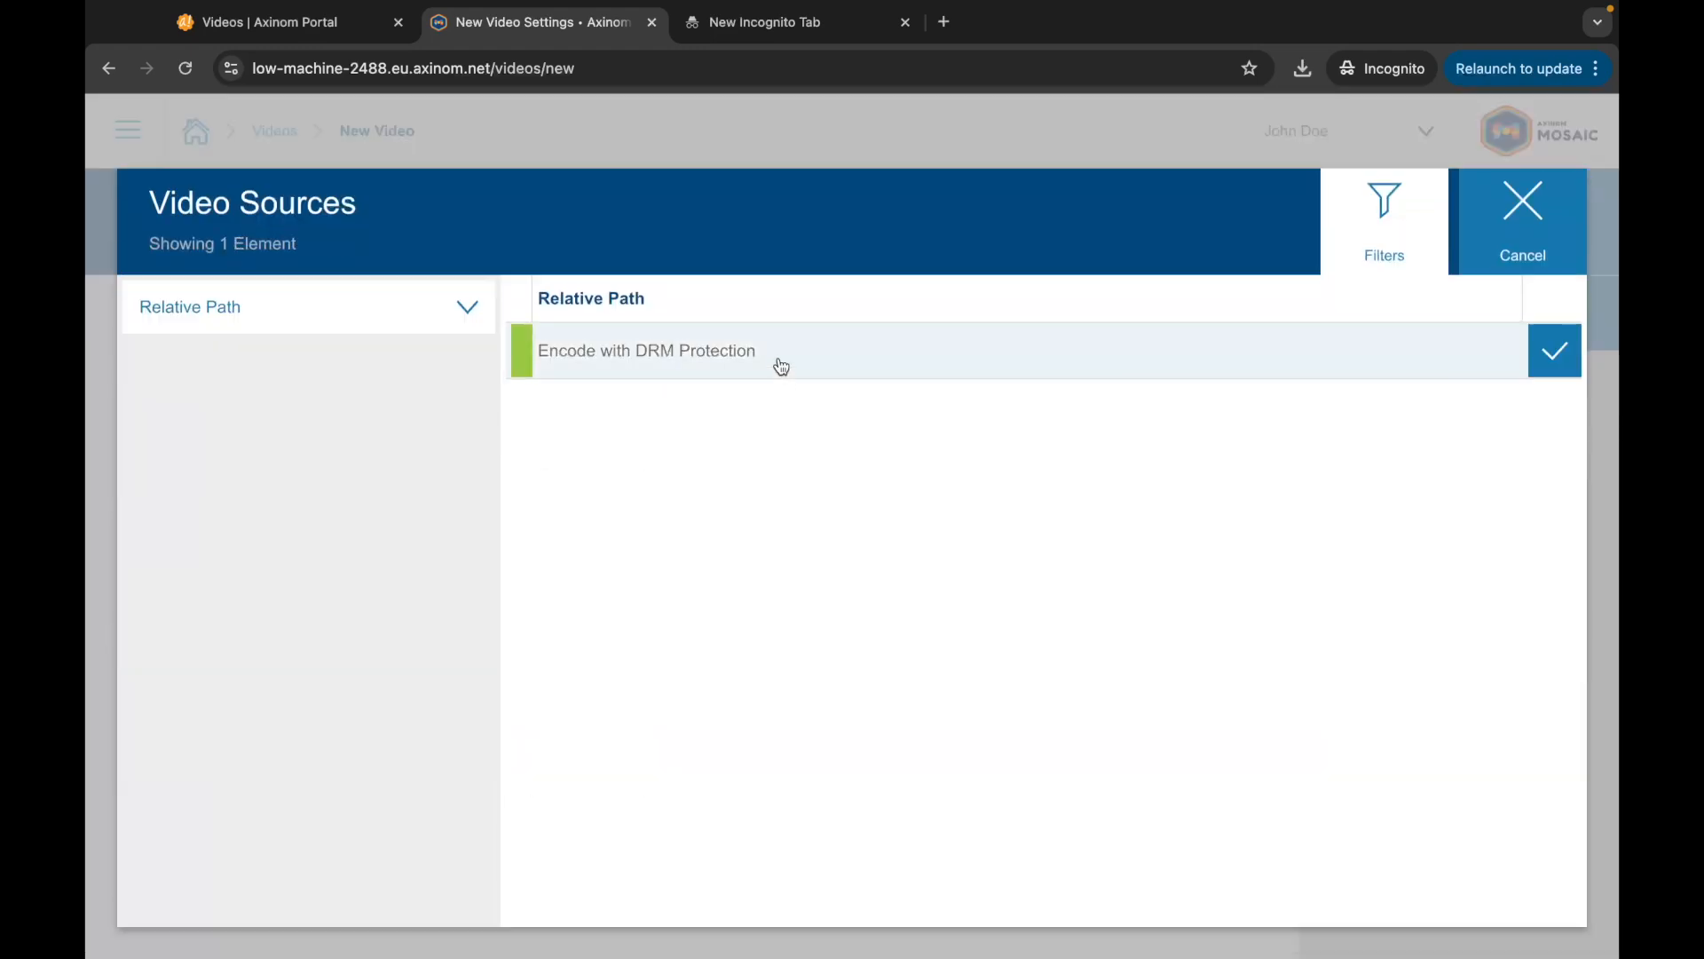
pyautogui.click(779, 362)
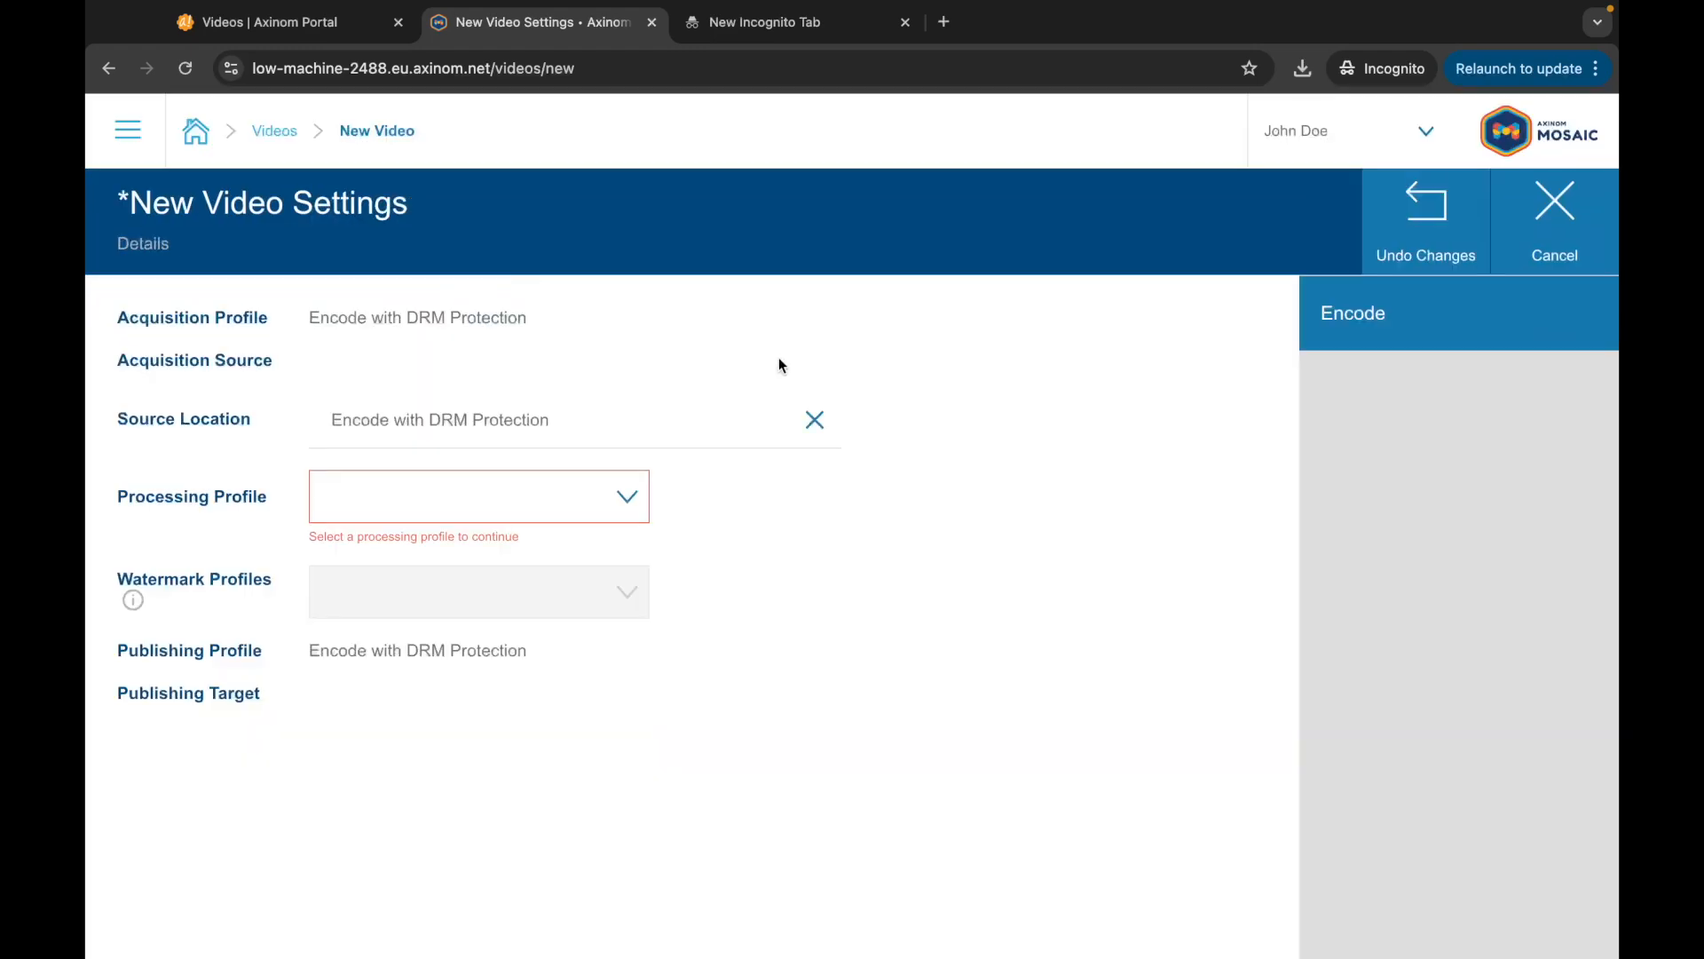
pyautogui.click(619, 496)
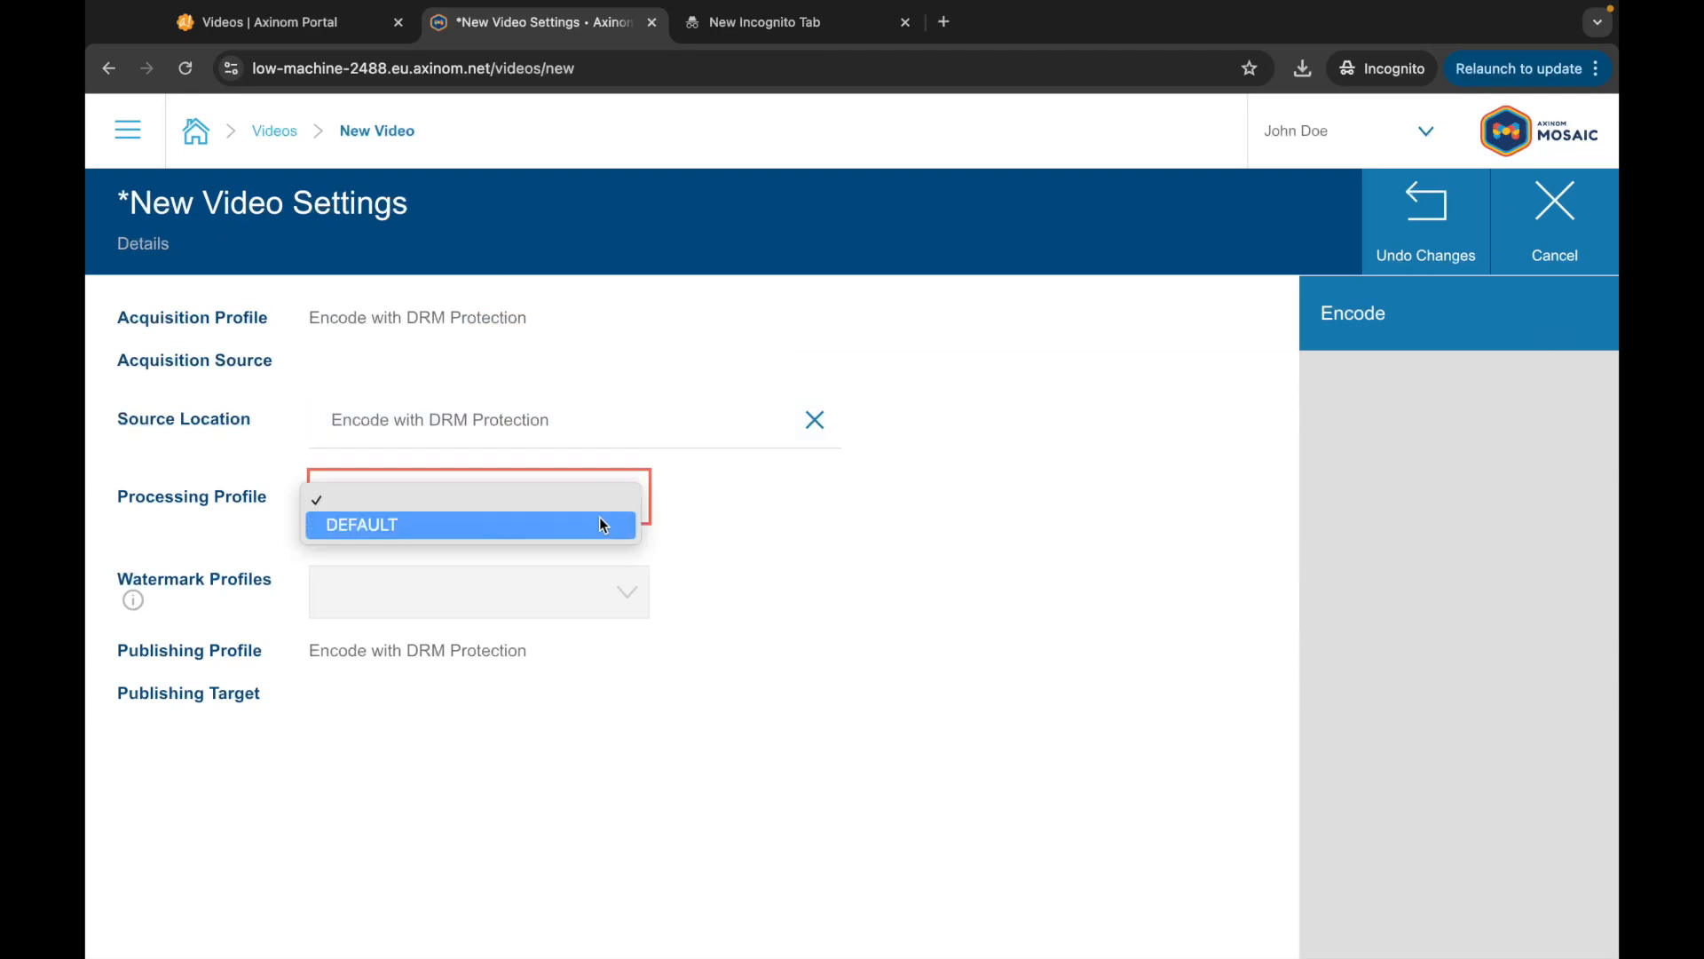
pyautogui.click(603, 527)
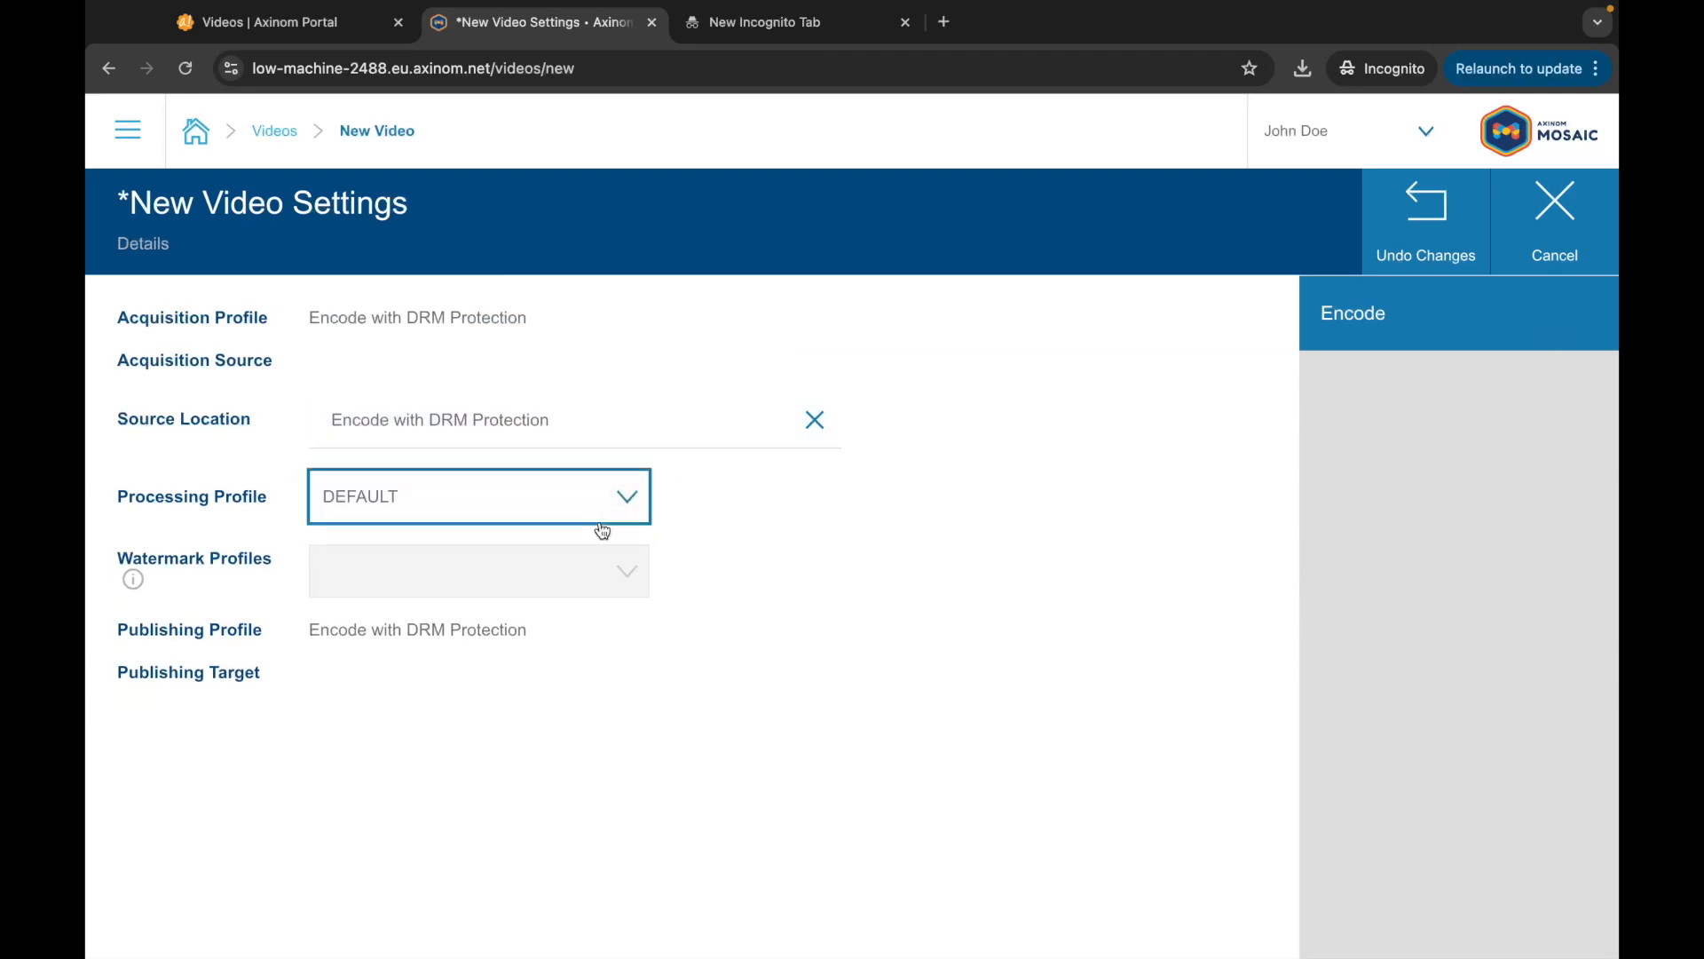
pyautogui.click(1371, 324)
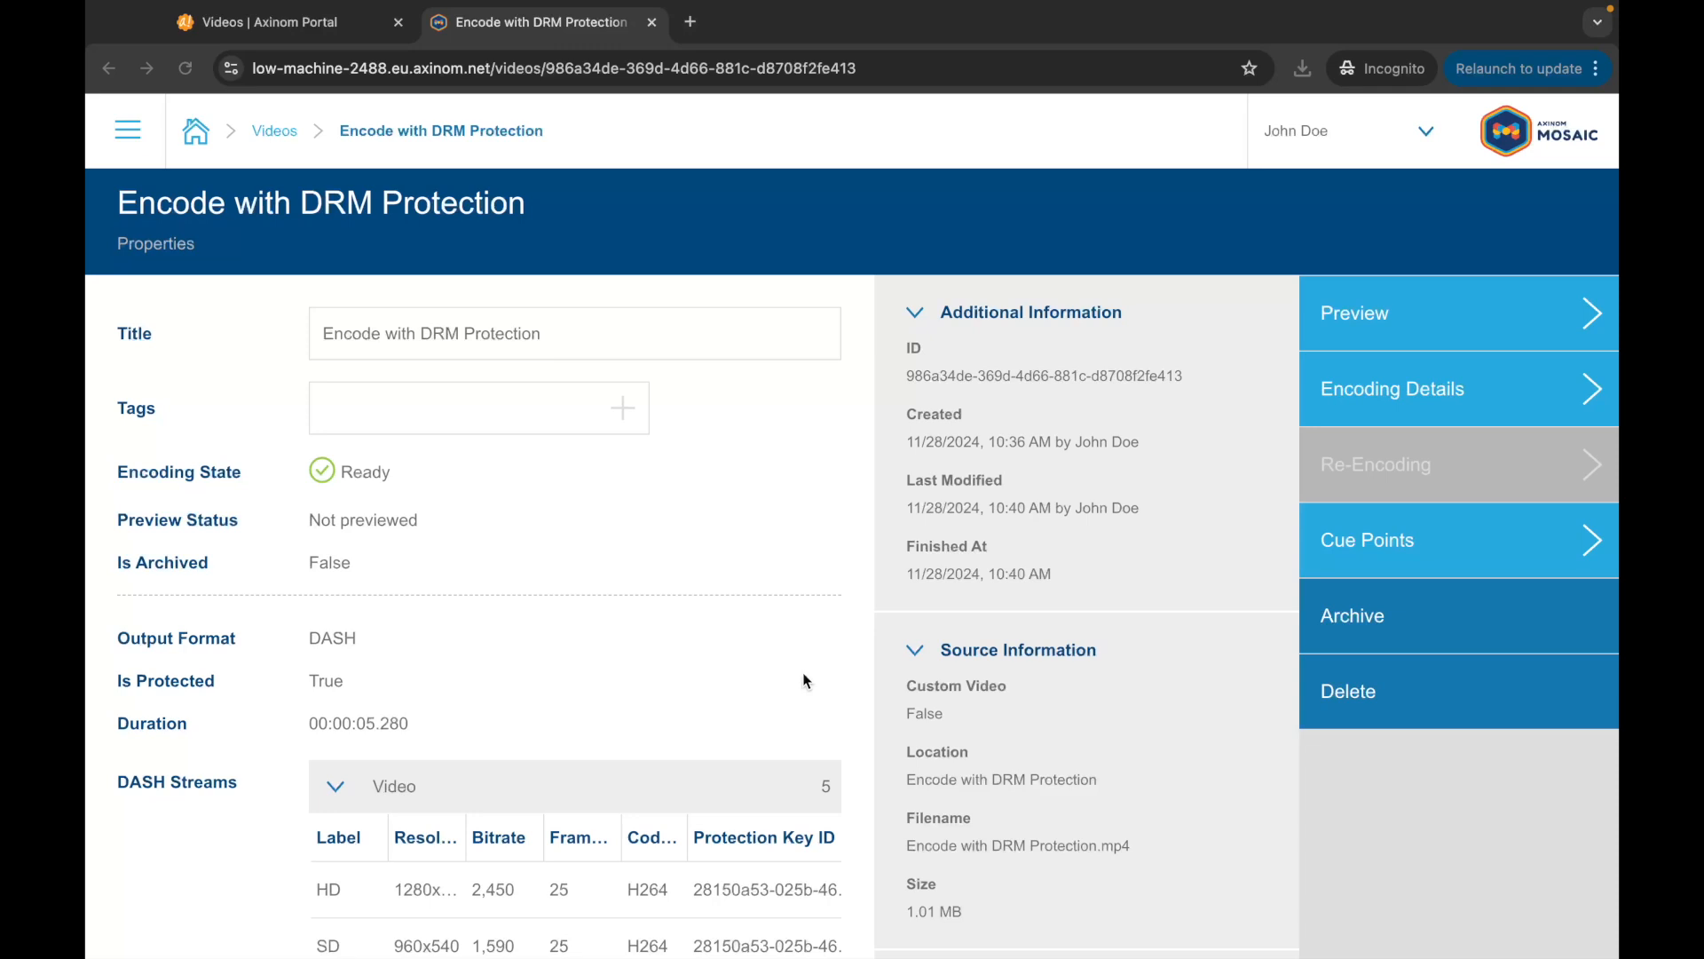
pyautogui.scroll(-3, 802, 676)
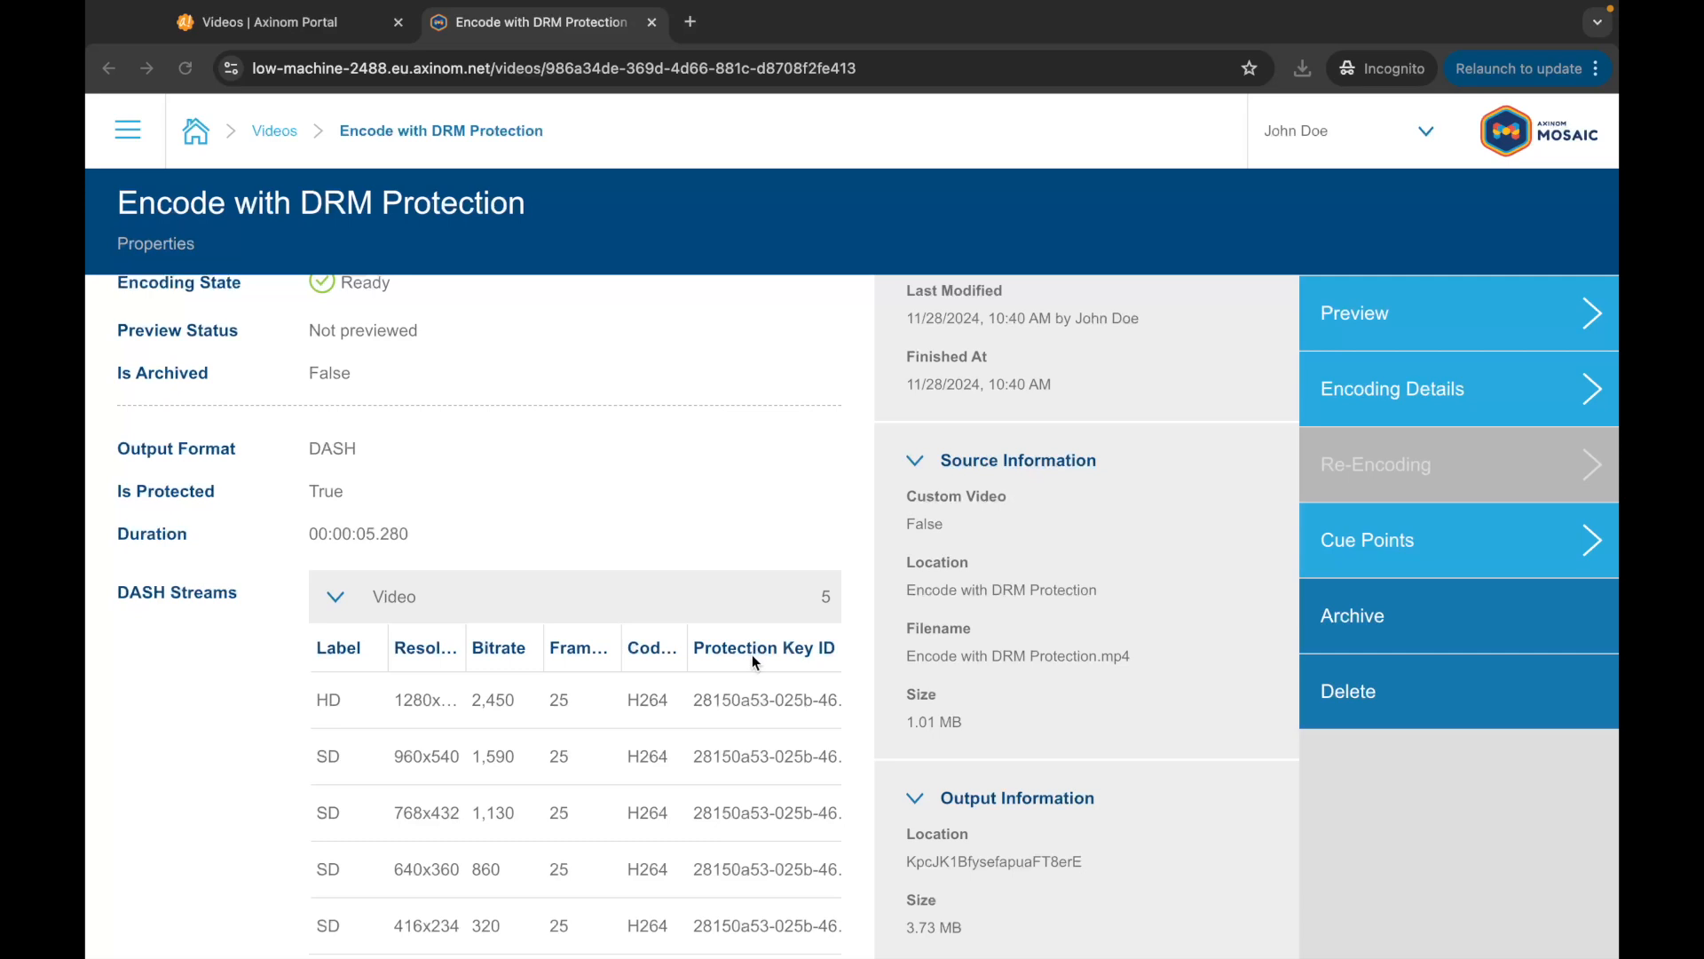
pyautogui.scroll(-3, 753, 657)
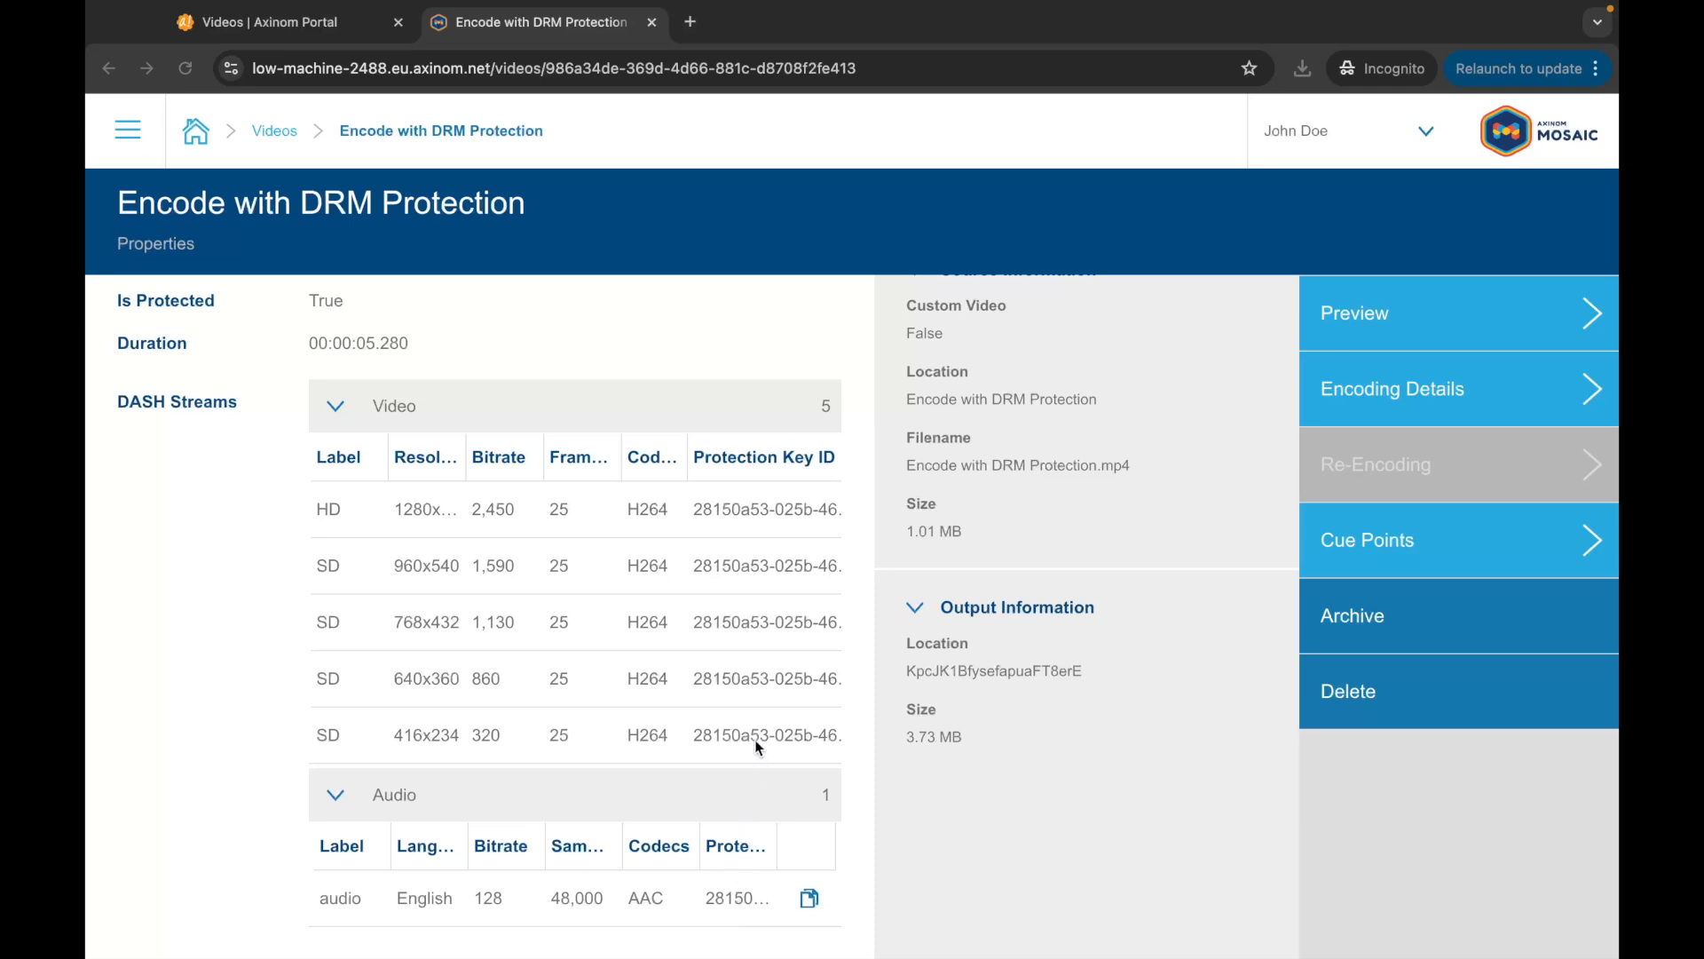
pyautogui.hscroll(2, 755, 738)
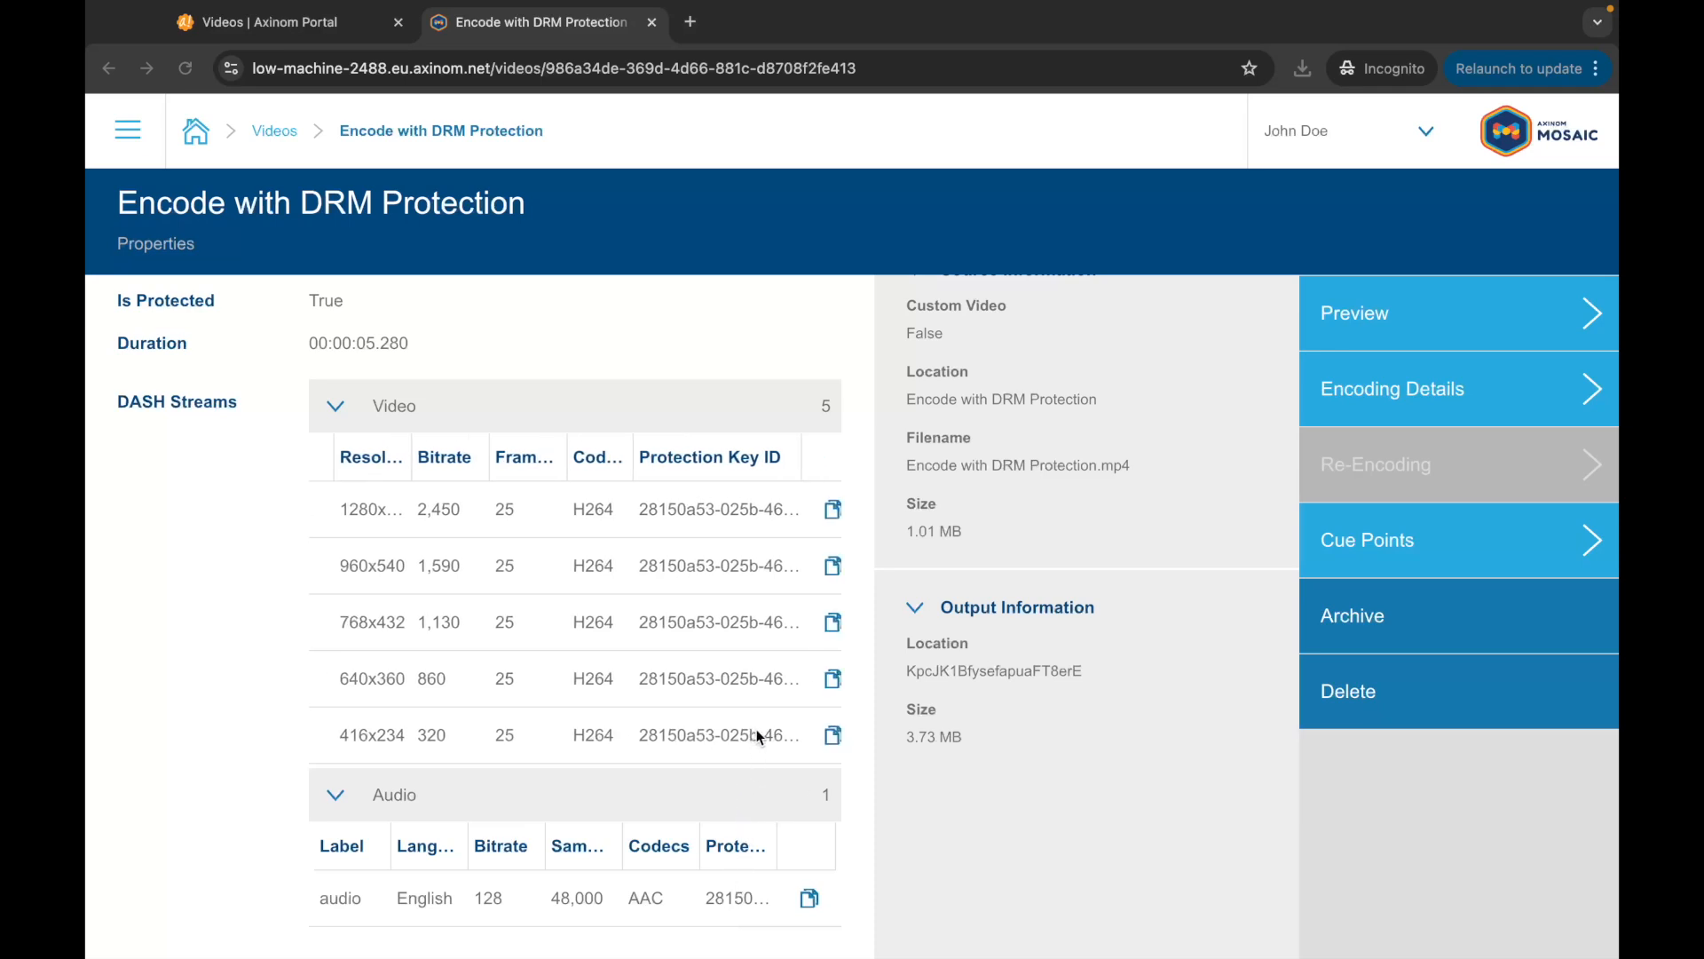